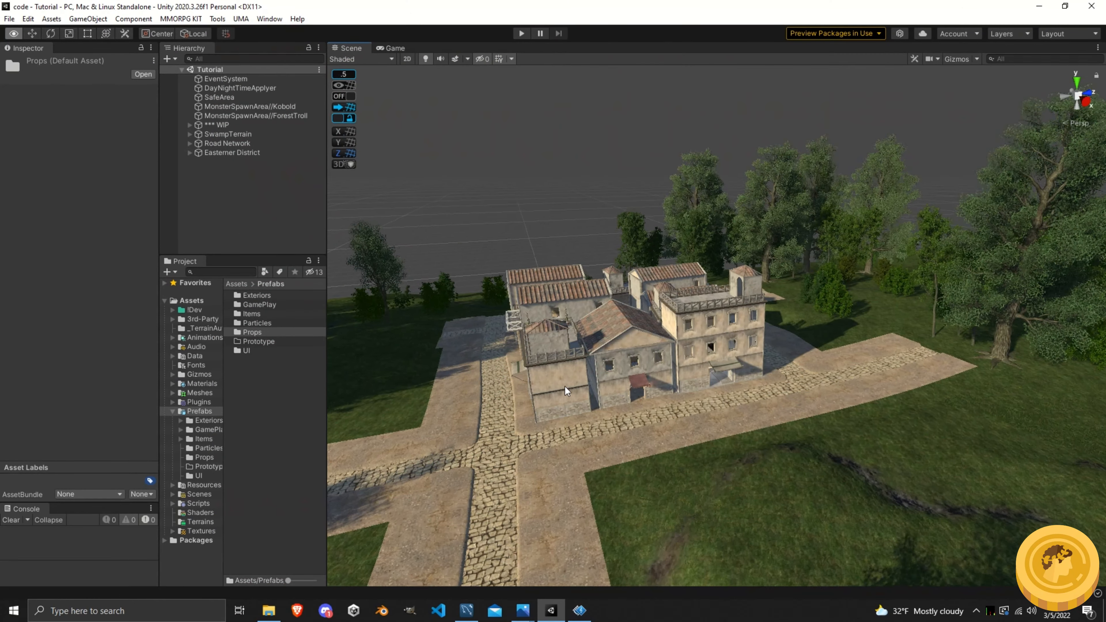
Place the fe_vil_wagons_a_cart02E prop from the Props prefabs on the cobbled road beside the buildings, with Y rotation 8.0333
scroll(565, 387, up, 3)
alt+drag(565, 388, 741, 319)
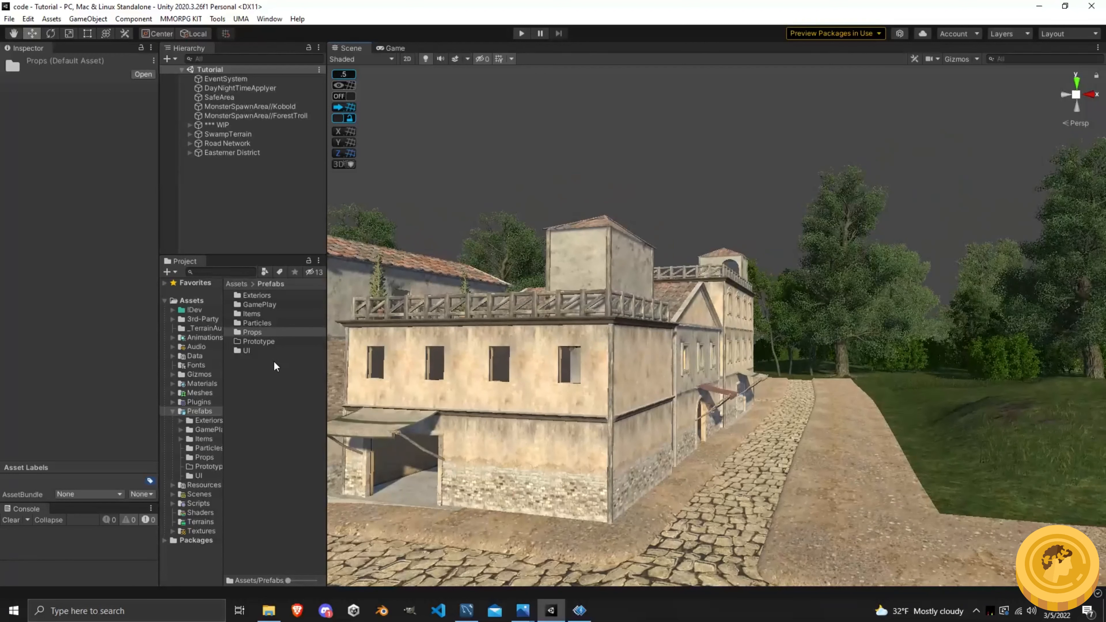
double_click(257, 333)
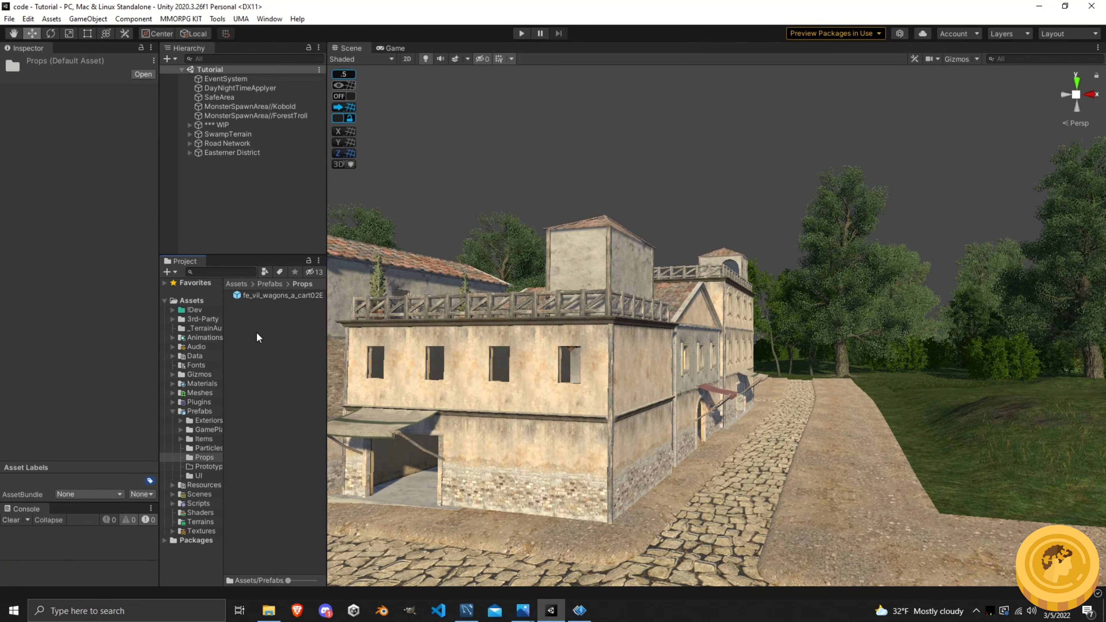
drag(265, 295, 766, 459)
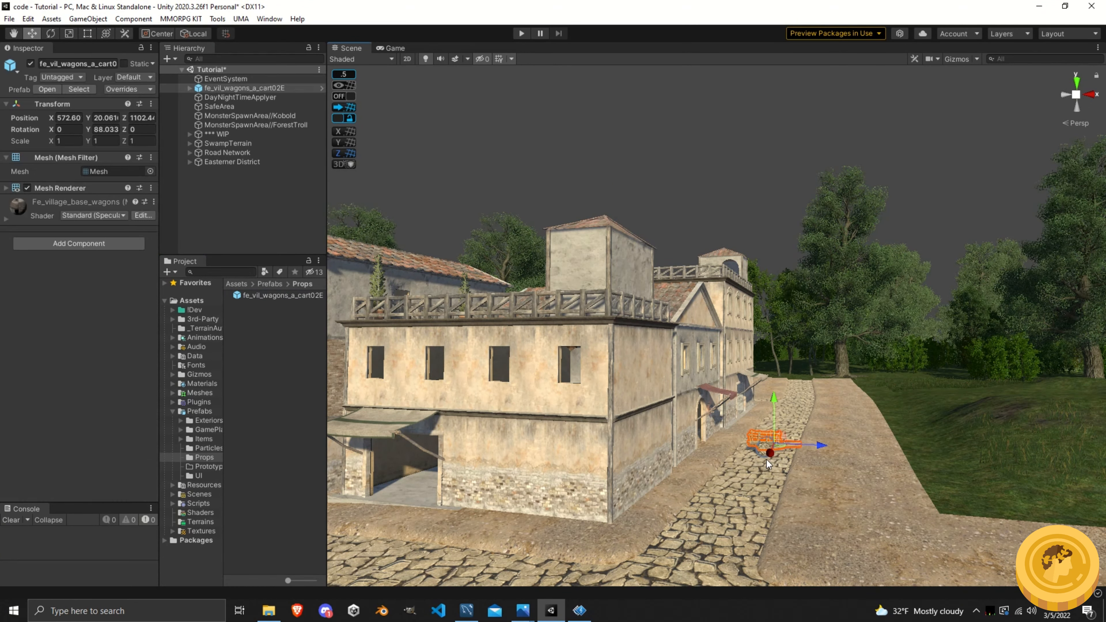
scroll(763, 460, up, 3)
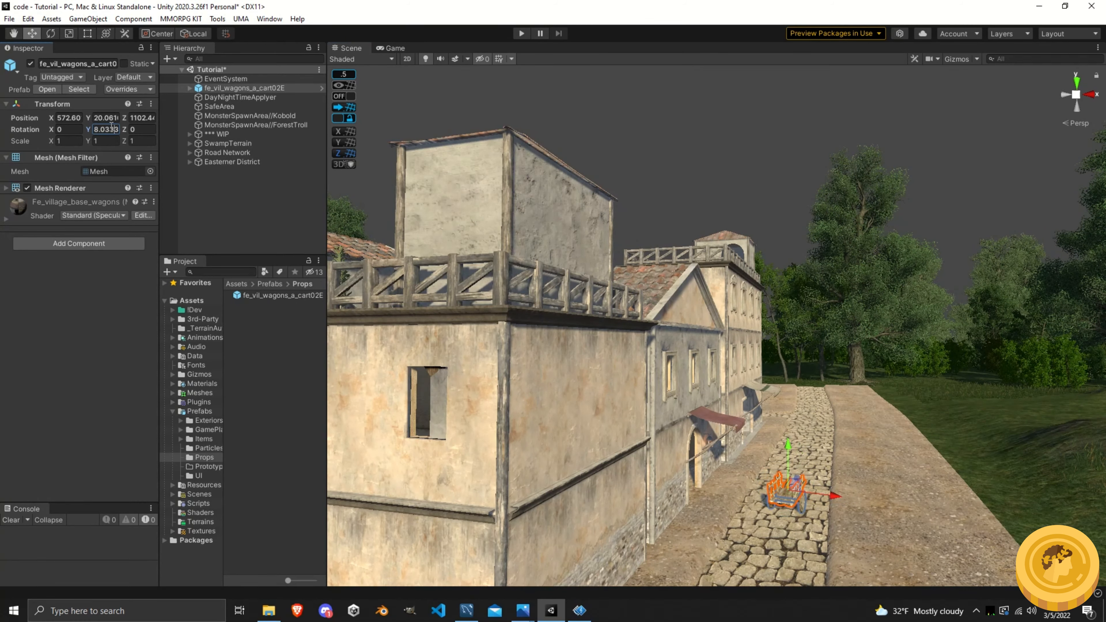
right_drag(617, 319, 745, 466)
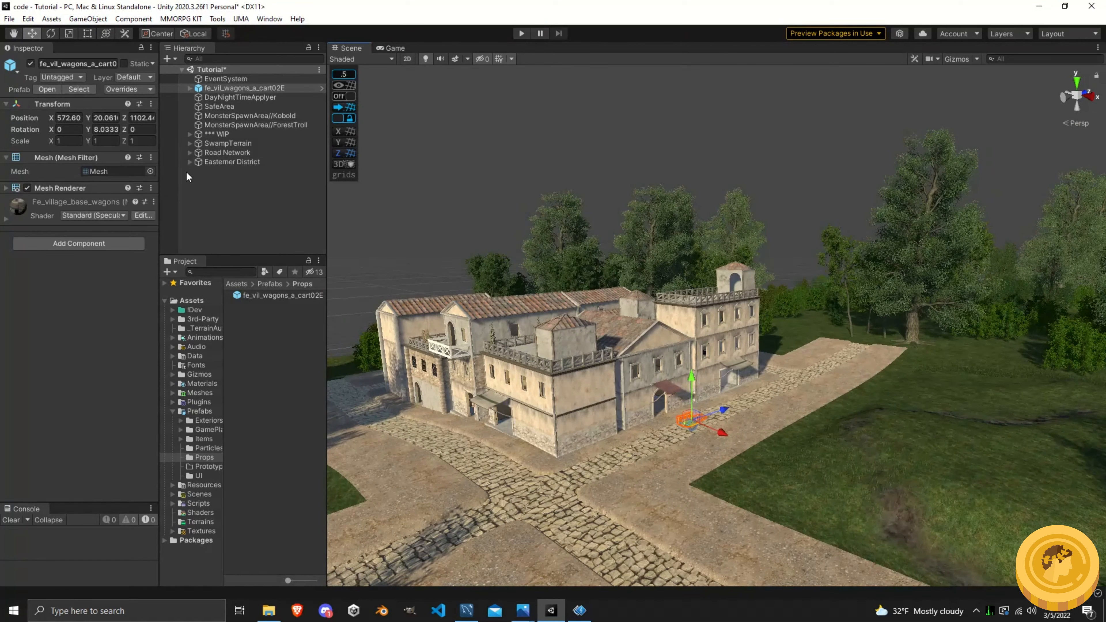
Deactivate Block01 in the Easterner District and select Block02
click(189, 162)
click(219, 164)
click(217, 169)
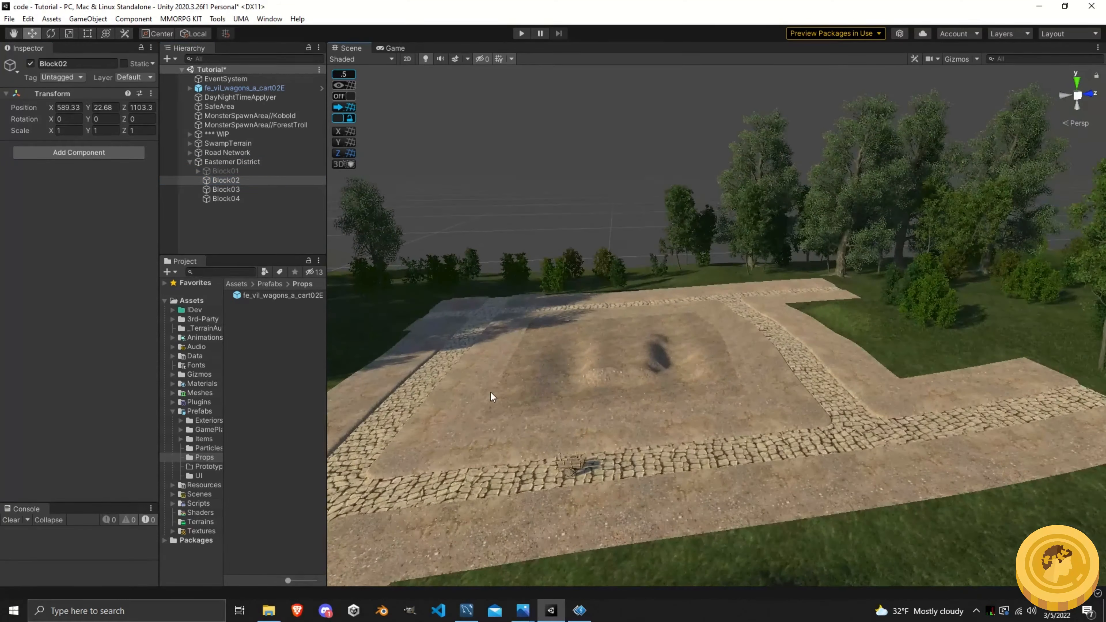
Place the Building2x4 prefab from Exteriors on the empty block, generate it, and set its Width to 4 and Depth to 2
right_drag(490, 396, 688, 289)
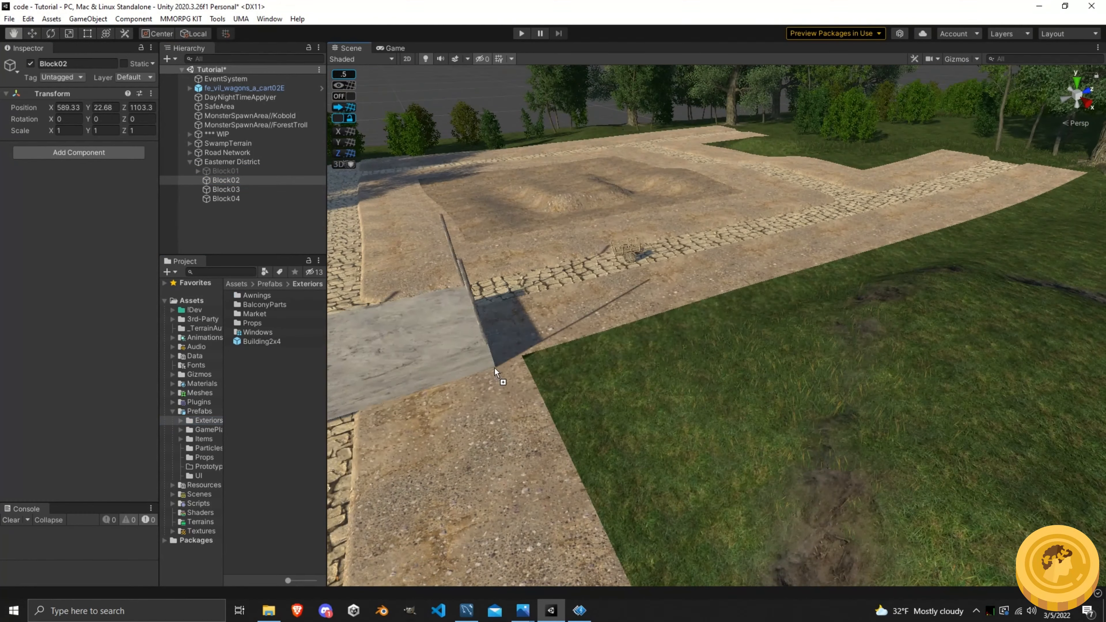
drag(484, 367, 489, 368)
right_drag(490, 368, 859, 331)
click(53, 388)
right_drag(653, 331, 784, 331)
click(133, 180)
text(4)
key(Tab)
text(2)
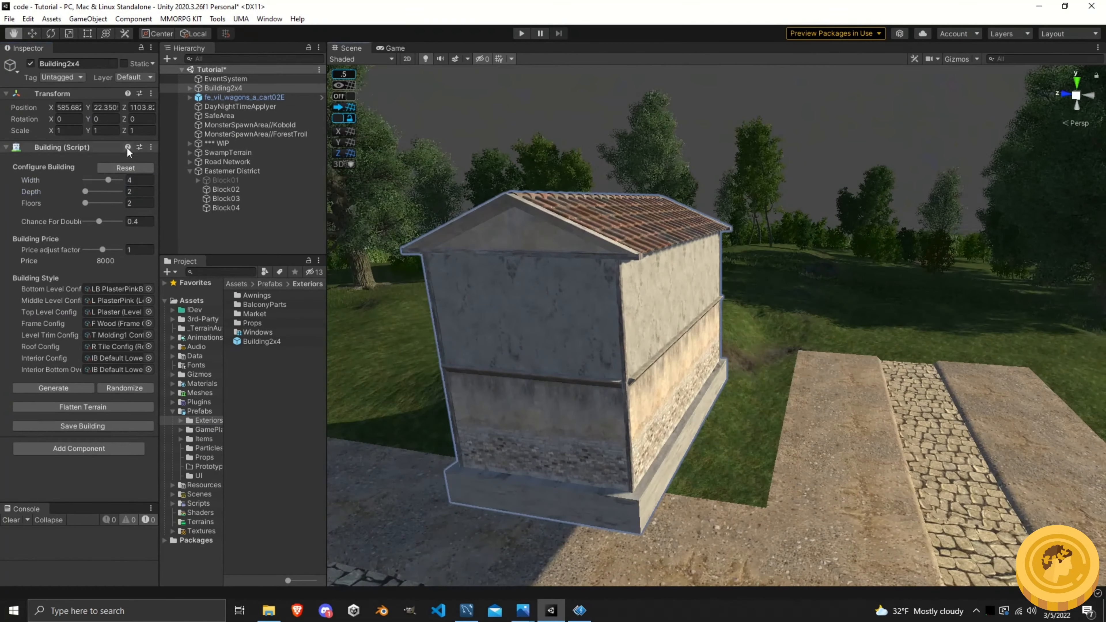
Nest the new building under Block02 and position it along the cobbled road, turned to -90° on Y
drag(223, 88, 226, 189)
key(w)
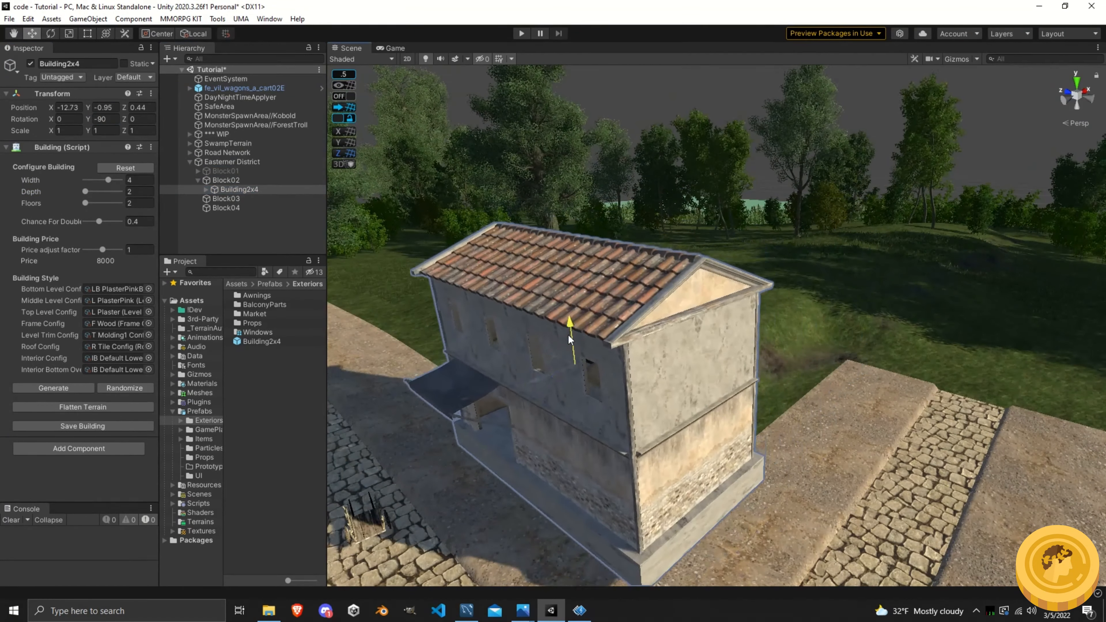
alt+drag(568, 385, 592, 387)
drag(592, 388, 658, 358)
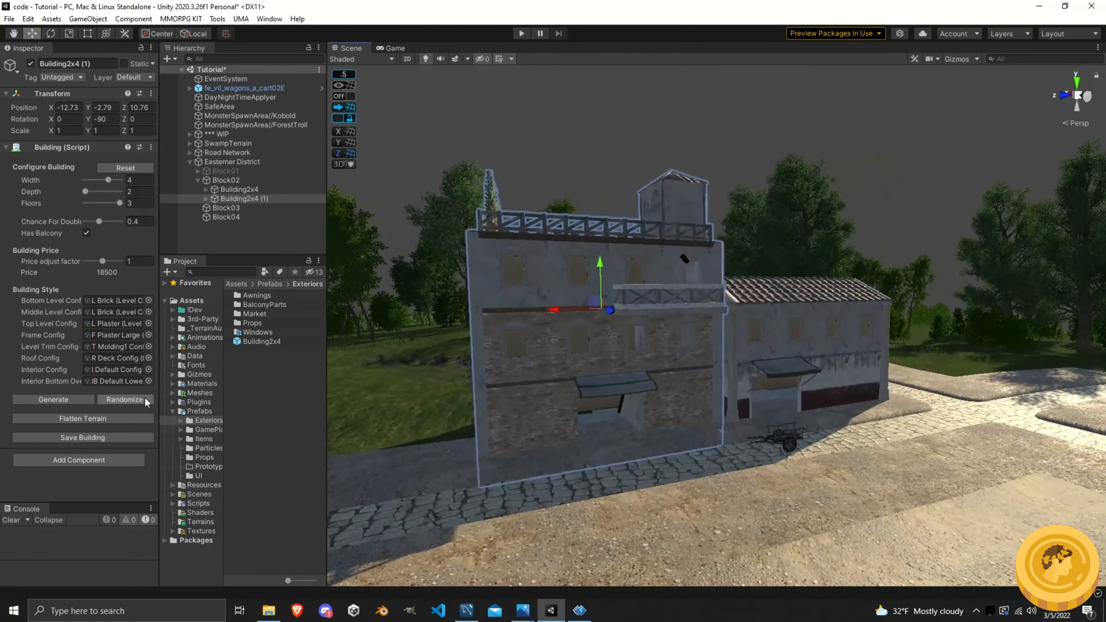
Randomize the style of the second, three-floor building in the row
click(116, 399)
scroll(520, 388, down, 3)
mouse_move(520, 387)
alt+mouse_down()
mouse_move(555, 340)
mouse_move(532, 382)
alt+mouse_up()
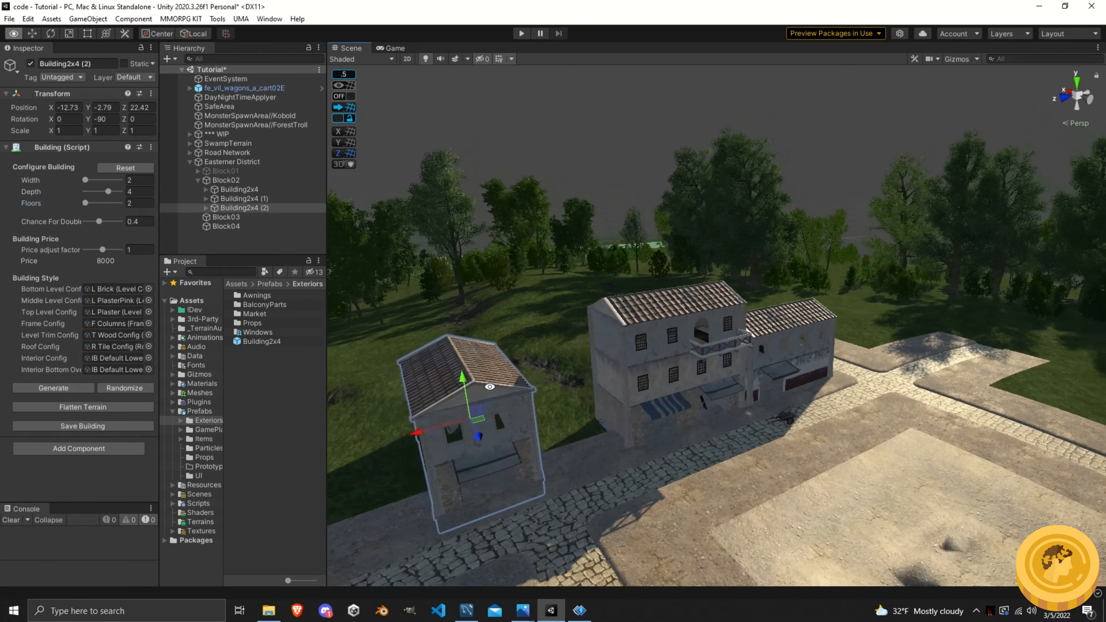
Move the third building, 2 wide and 4 deep, up against its neighbour in the row and randomize its style
alt+drag(488, 387, 438, 368)
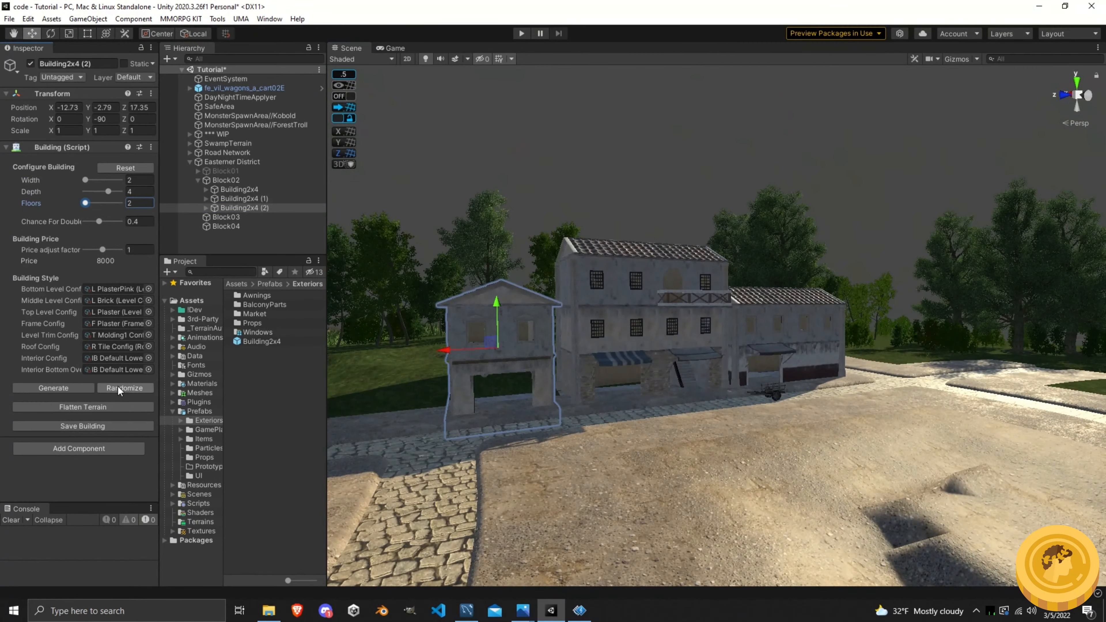
click(117, 388)
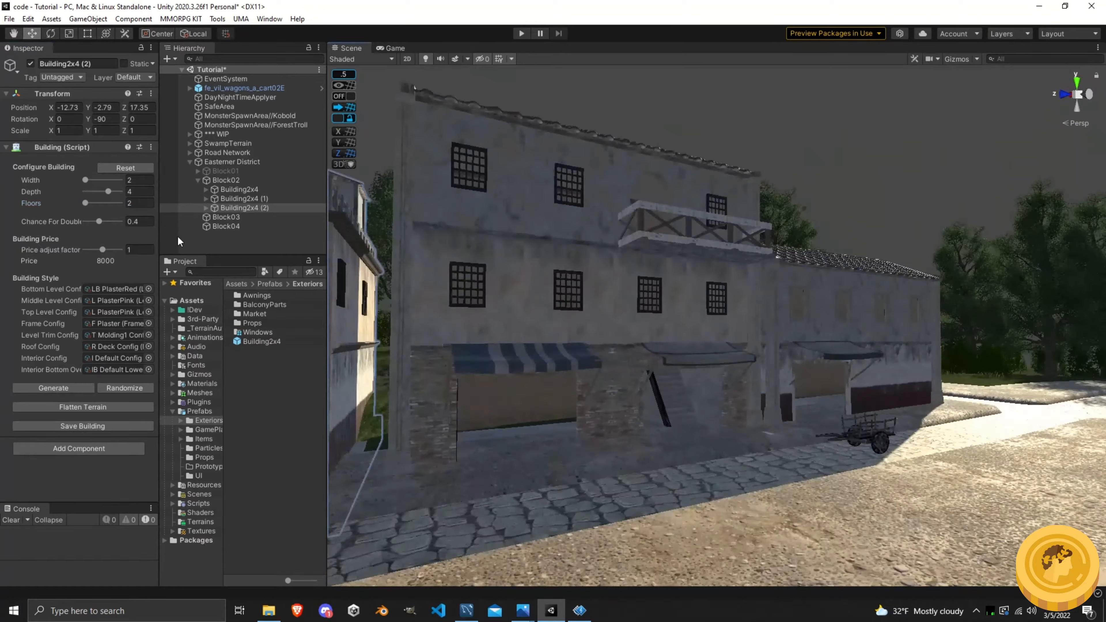
key(f)
alt+drag(691, 437, 480, 451)
scroll(606, 450, down, 4)
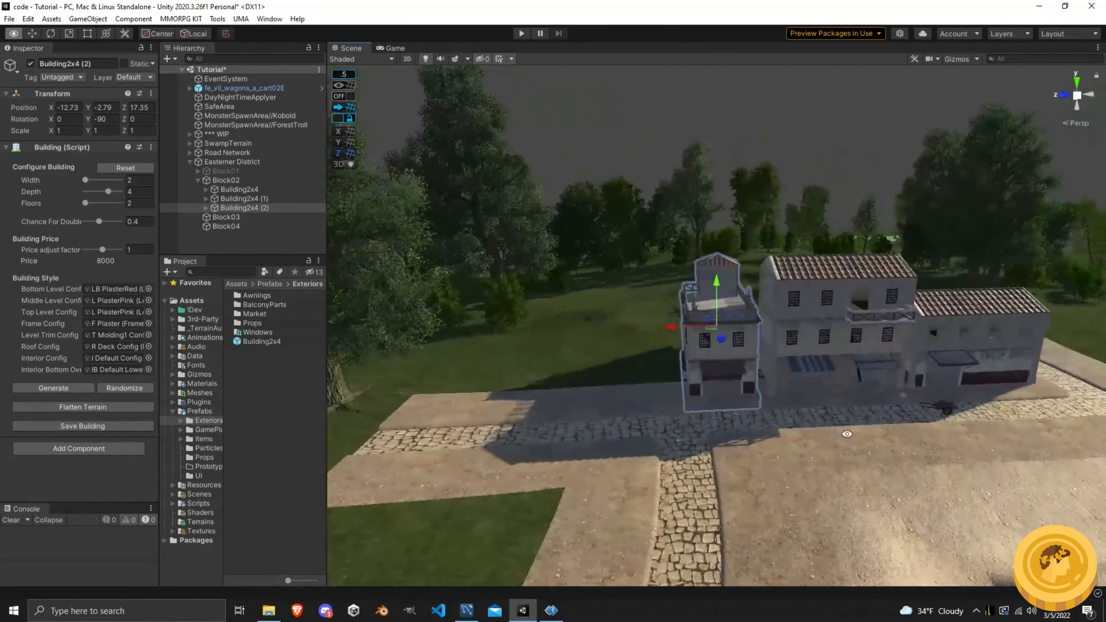
Select the swamp terrain and use Paint Trees to erase the trees around the new buildings
click(579, 425)
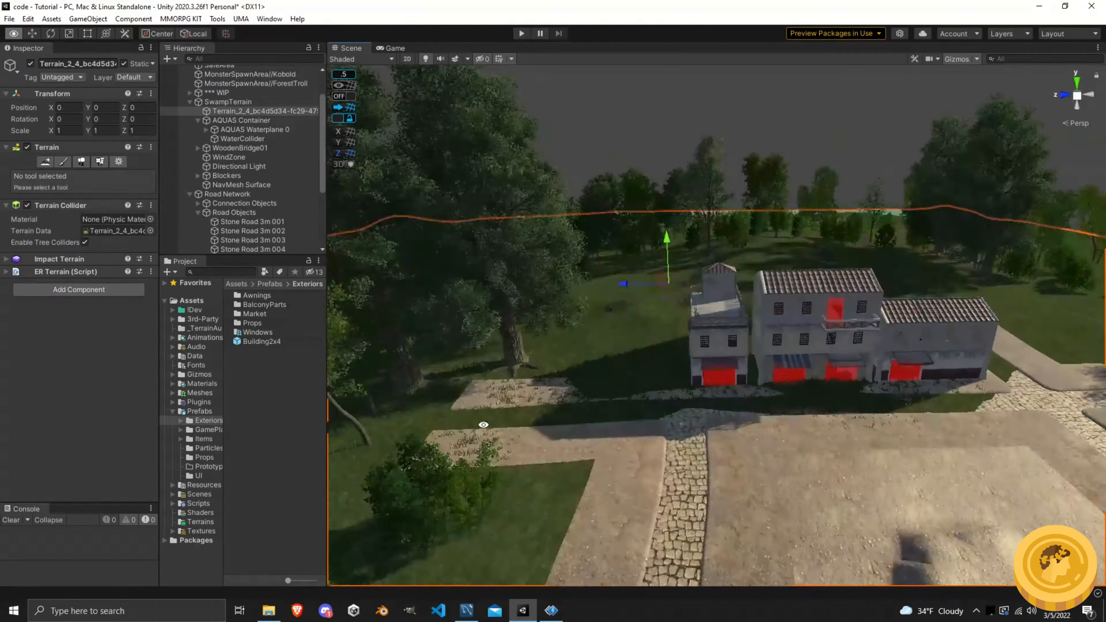
click(77, 162)
alt+drag(538, 297, 732, 264)
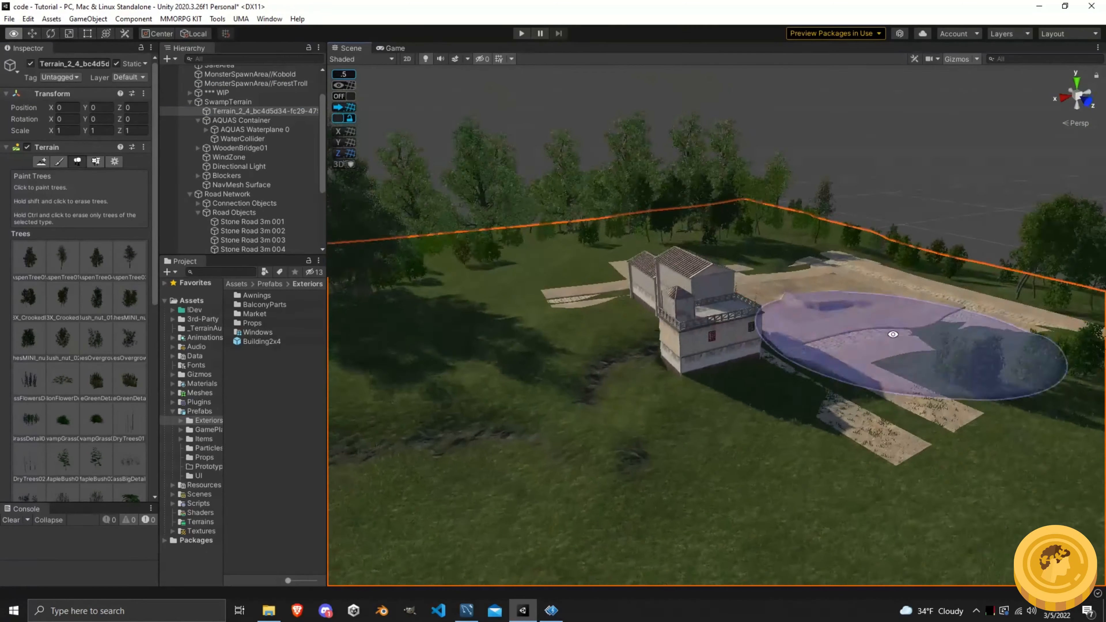
Add a Stone Road 3m connection to the Road Network on the grass near the row of buildings and select it in the hierarchy
click(238, 112)
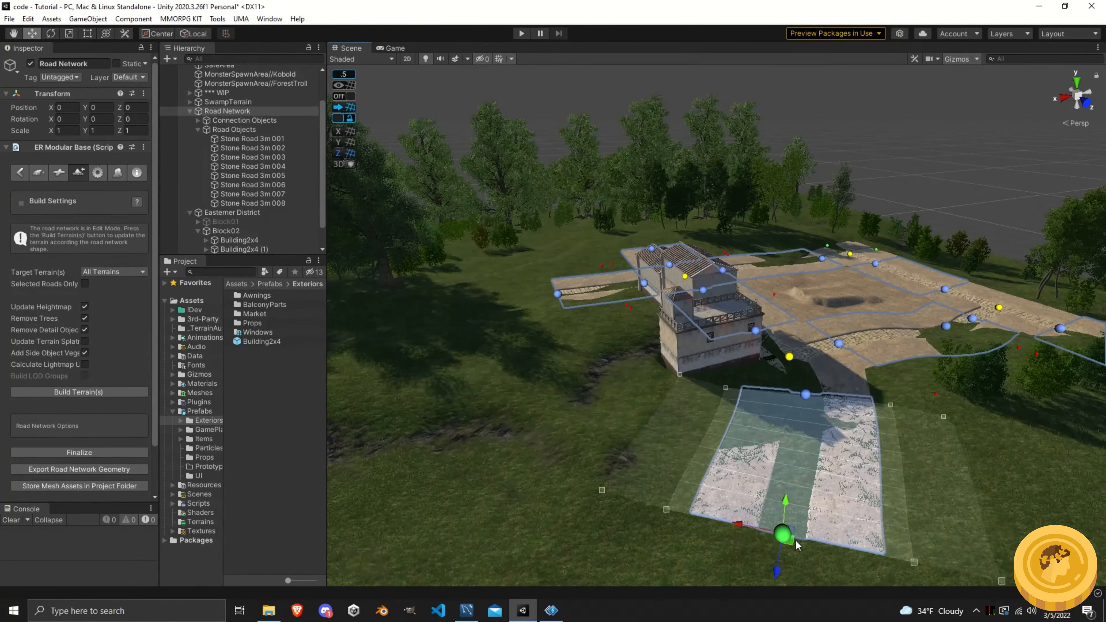
mouse_move(556, 333)
alt+mouse_down()
mouse_move(590, 321)
mouse_move(622, 331)
alt+mouse_up()
click(394, 372)
click(102, 283)
click(29, 287)
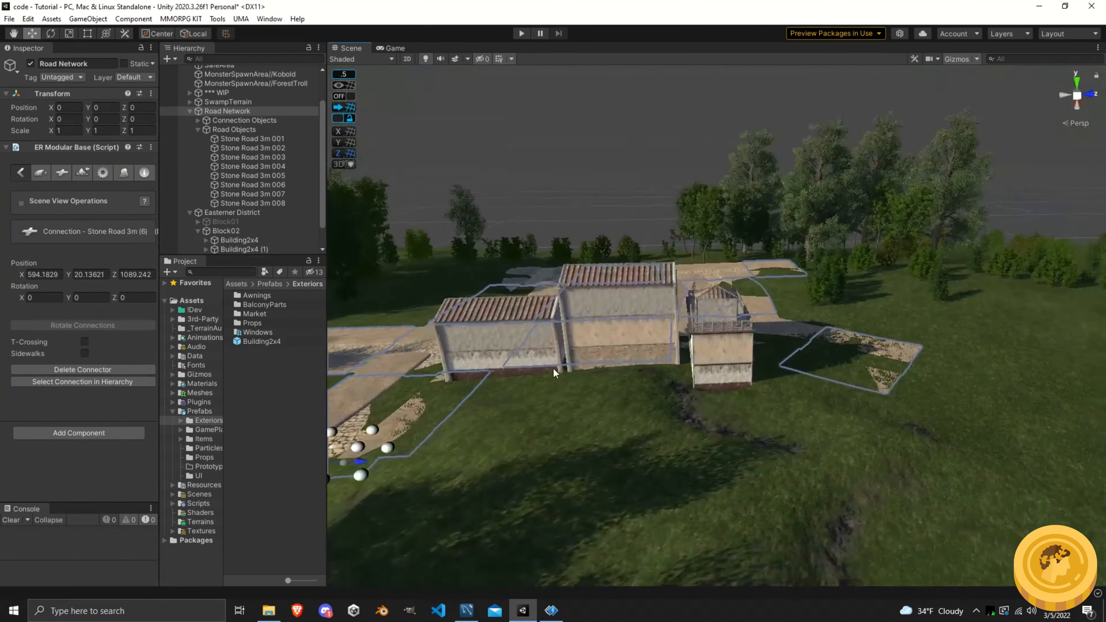
click(83, 381)
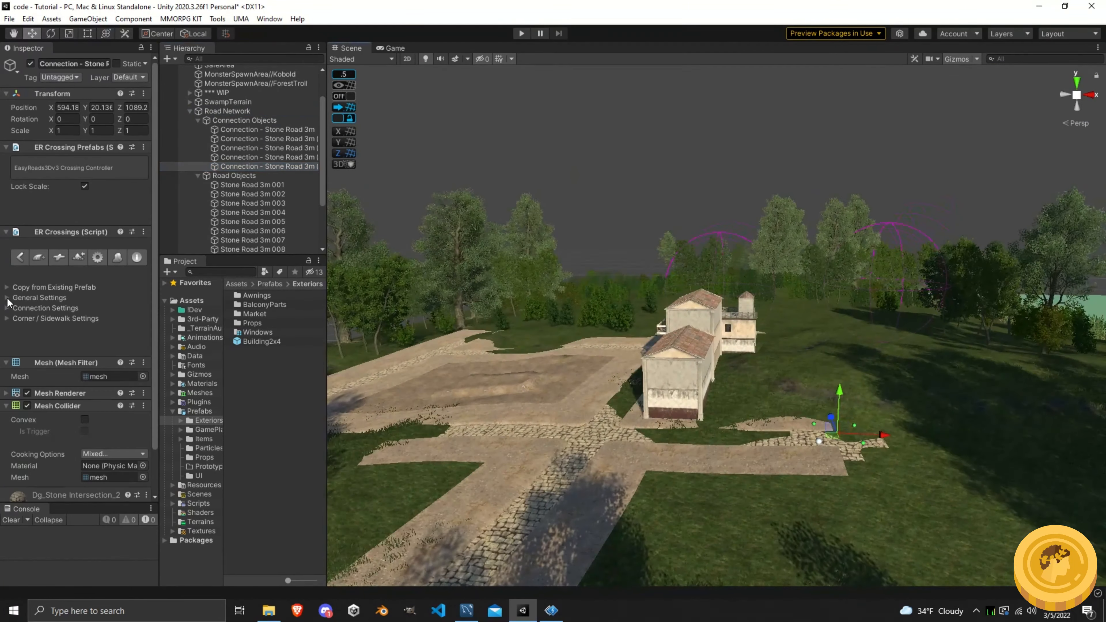
Enable sidewalks on the new connection and move it into place at the end of the road behind the first building
alt+drag(846, 490, 823, 504)
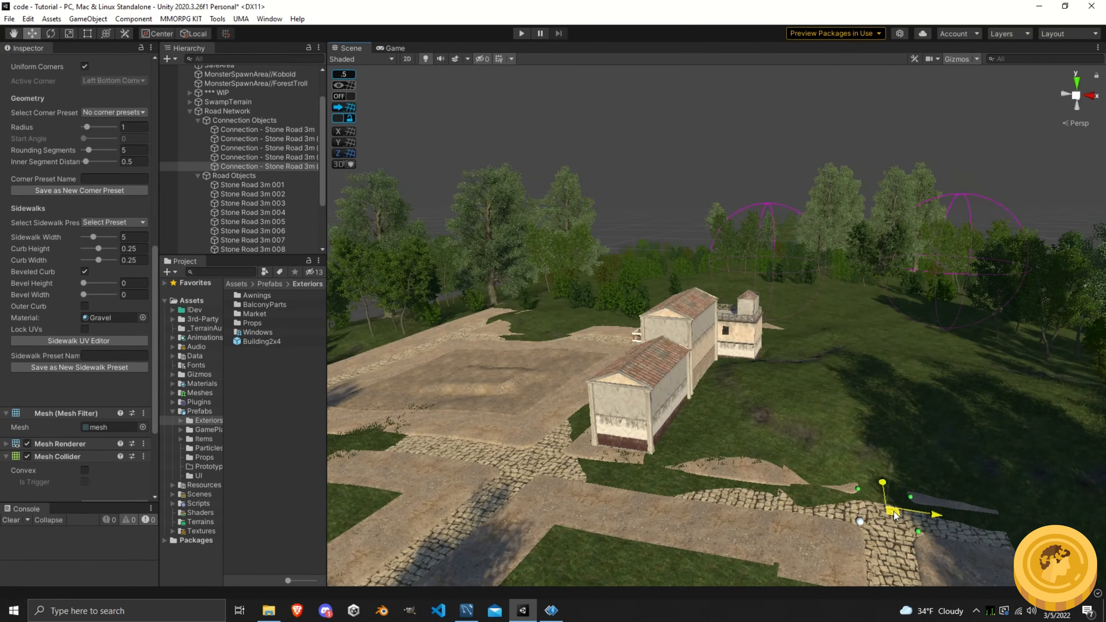
alt+drag(893, 515, 888, 483)
alt+drag(778, 462, 801, 477)
right_drag(801, 477, 867, 453)
key(f)
scroll(60, 246, up, 4)
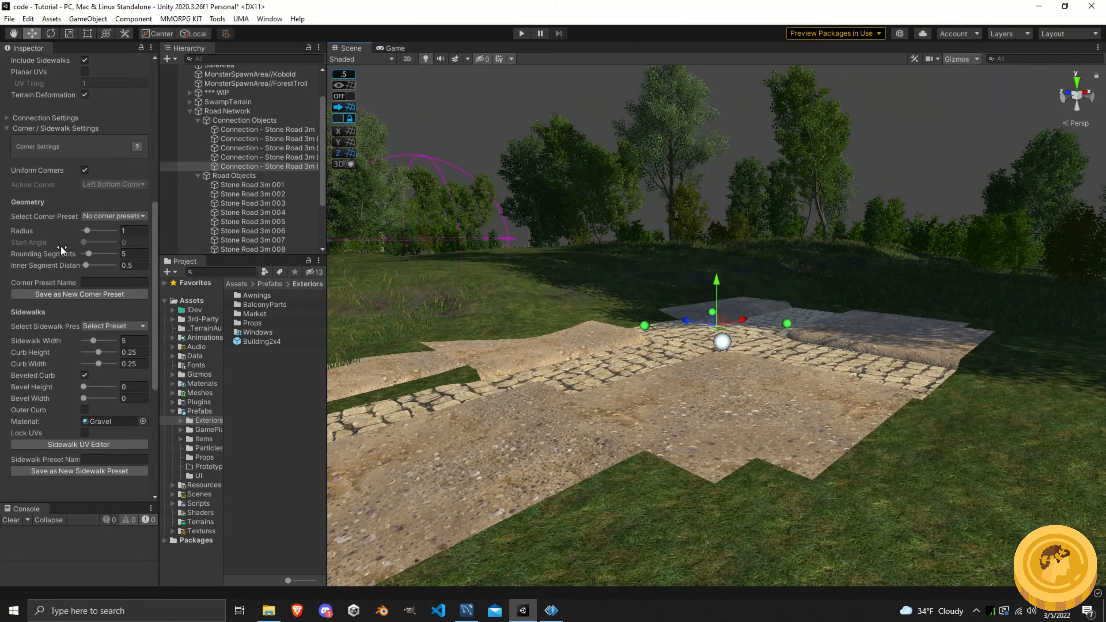
Turn the new connection behind the first building into a T-crossing
scroll(60, 246, up, 4)
click(85, 125)
alt+drag(648, 314, 501, 378)
Join the road ends to the T-crossing and extend the new road behind the buildings with further markers
click(256, 111)
click(547, 329)
click(618, 363)
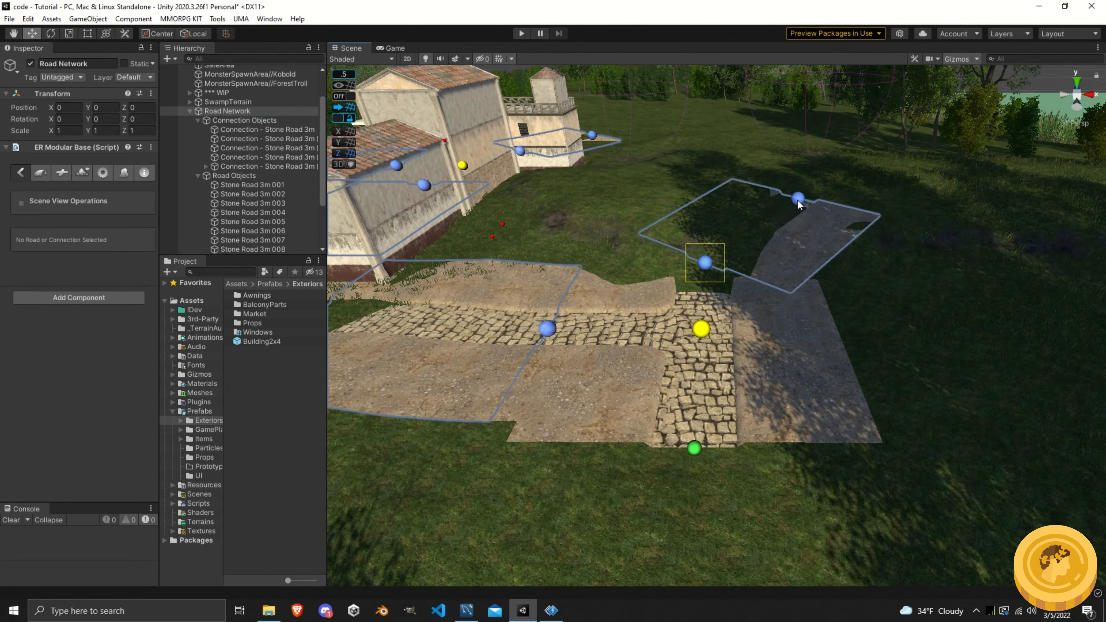
click(795, 200)
alt+drag(836, 257, 609, 222)
mouse_move(997, 361)
mouse_down()
mouse_move(1101, 369)
mouse_move(805, 352)
mouse_move(762, 383)
mouse_up()
shift+click(765, 530)
mouse_move(765, 530)
alt+mouse_down()
mouse_move(813, 503)
mouse_move(300, 307)
alt+mouse_up()
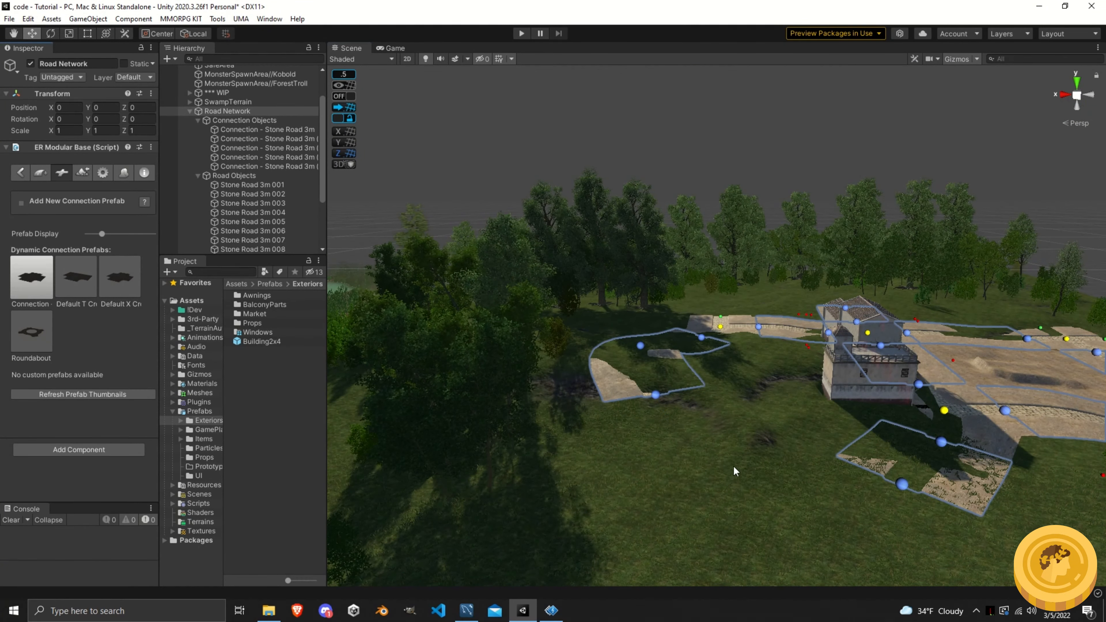
Place another connection on the grass beyond the corner building and apply a sidewalk preset to its corners
click(718, 442)
alt+drag(717, 412, 711, 412)
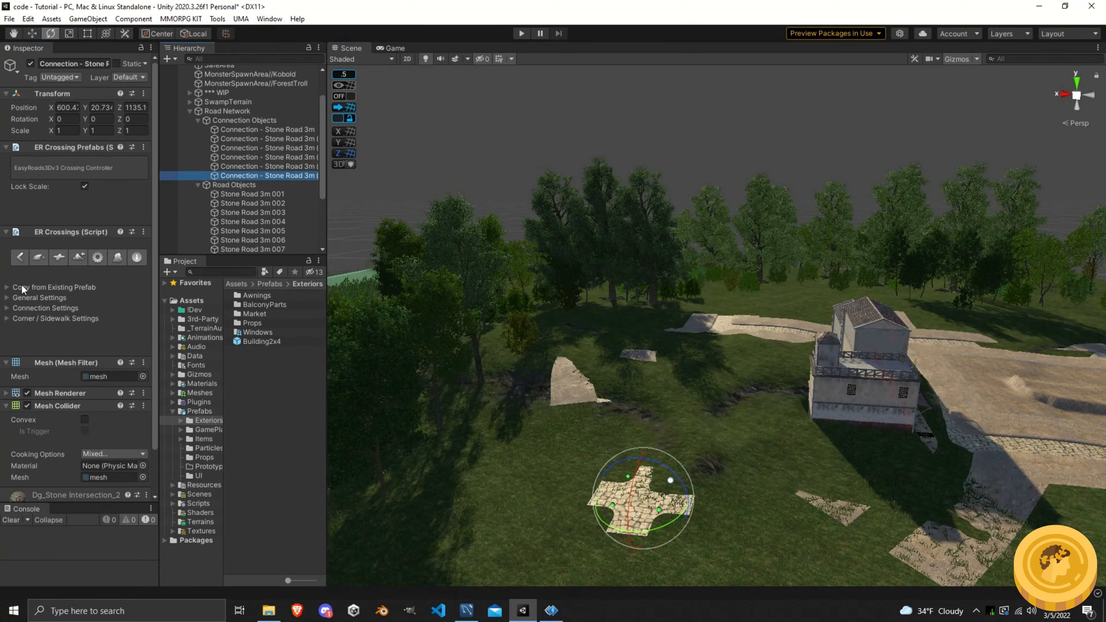
scroll(120, 349, down, 8)
click(55, 232)
scroll(87, 331, down, 4)
click(113, 325)
click(108, 351)
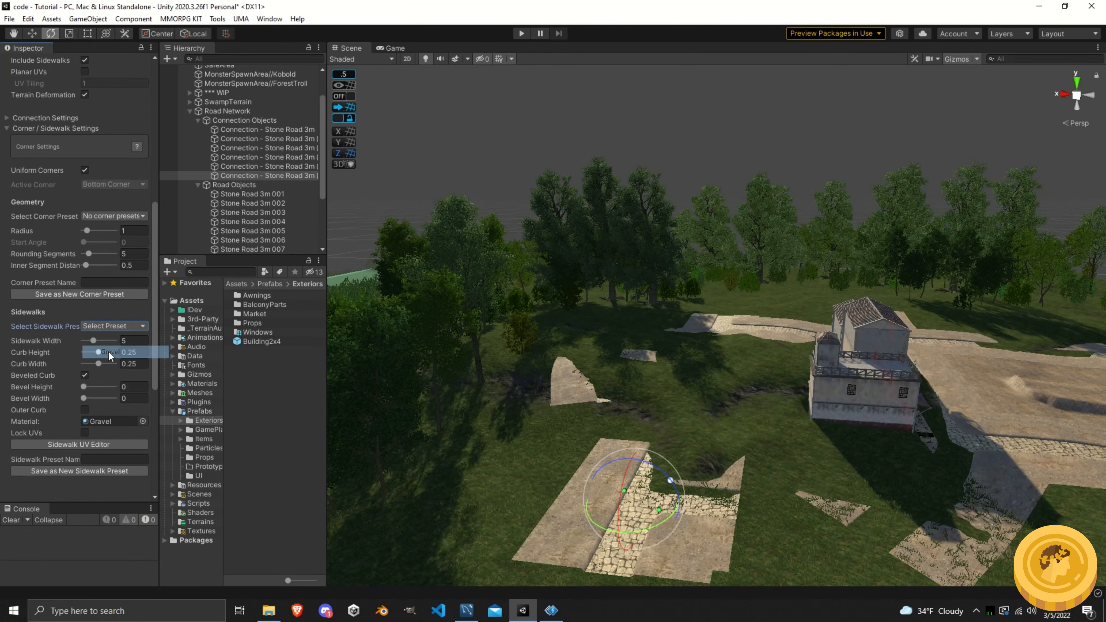
Position the second crossing between the two open road ends and link both roads to it
mouse_move(649, 472)
alt+mouse_down()
mouse_move(672, 457)
mouse_move(663, 452)
alt+mouse_up()
key(w)
click(657, 392)
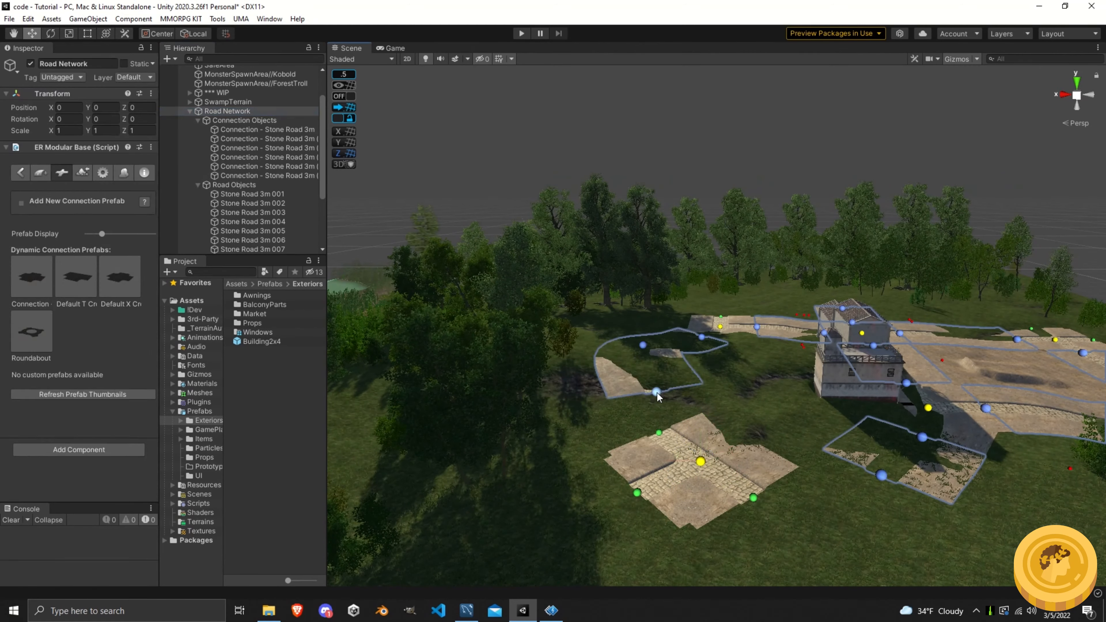
click(884, 477)
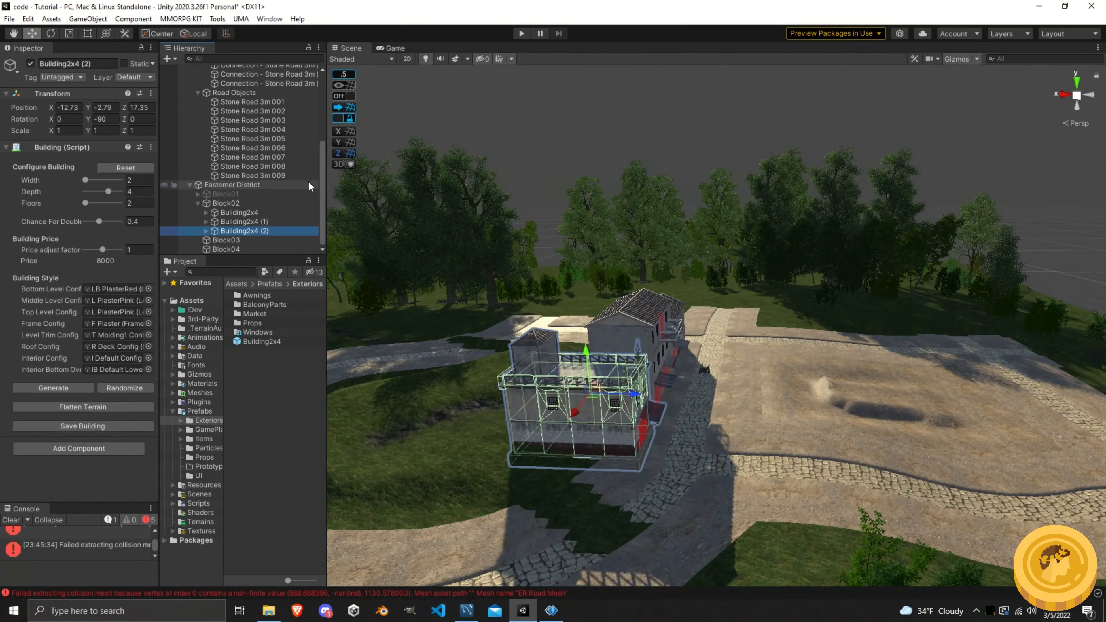
Duplicate the corner building and configure the copy with Width 3, Depth 3 and Floors 3
alt+drag(531, 416, 481, 428)
key(ctrl+d)
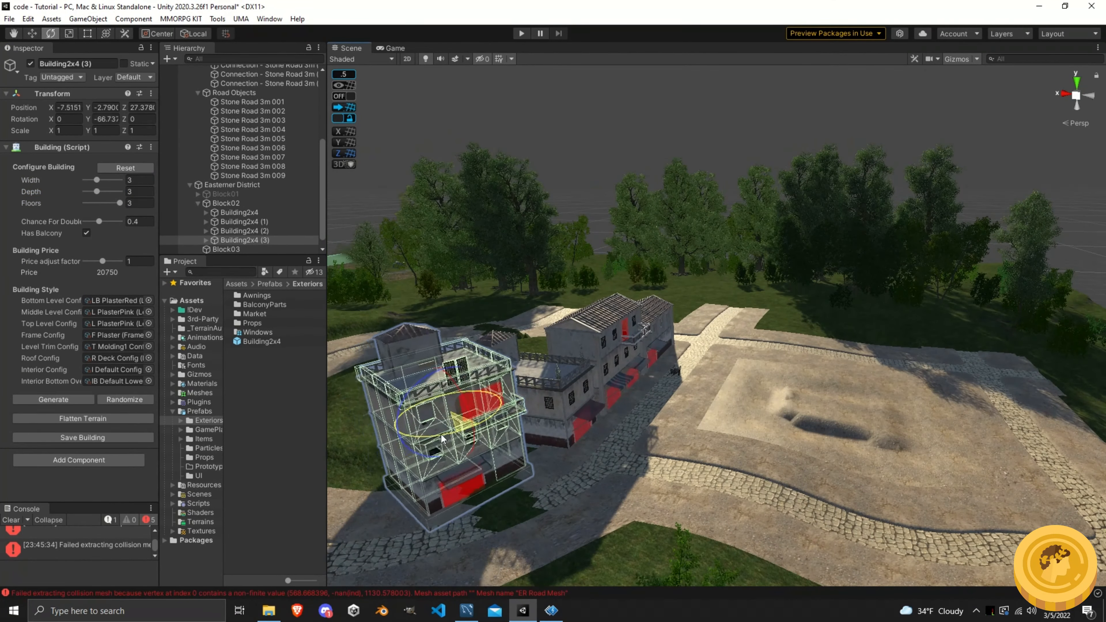
alt+drag(442, 437, 767, 390)
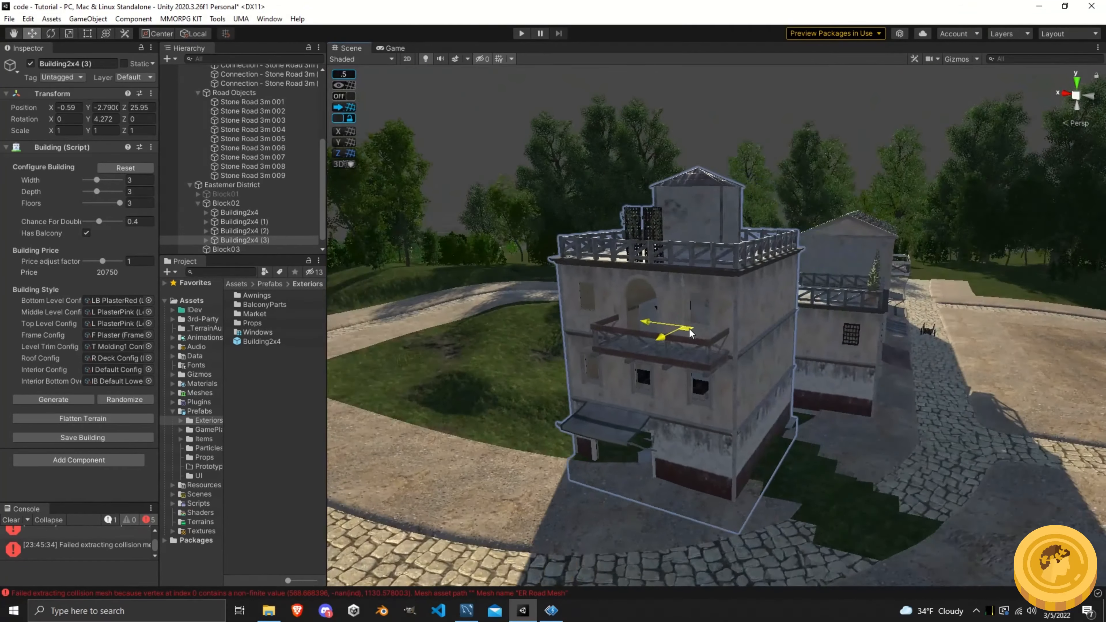
Move the 3-wide, three-floor building into place at the road corner next to the existing row
drag(687, 344, 671, 367)
key(w)
alt+drag(670, 367, 582, 331)
Randomize the corner building's style and add a randomized duplicate of it with Width 2 and Depth 4
click(123, 399)
key(ctrl+d)
click(124, 399)
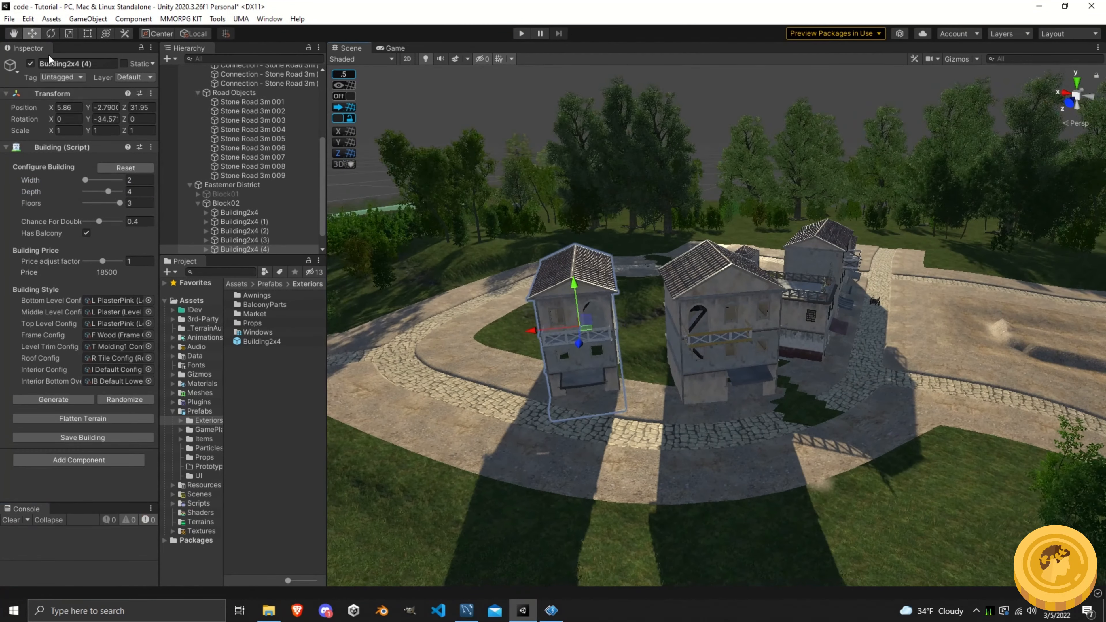
Rotate the narrow duplicate to follow the curved road and move it up beside the corner building
click(51, 33)
drag(602, 350, 558, 353)
alt+drag(558, 353, 579, 361)
click(31, 33)
alt+drag(579, 362, 634, 375)
Continue the row with a duplicated building of Width 4, Depth 2 and Floors 2, and randomize its style
key(ctrl+d)
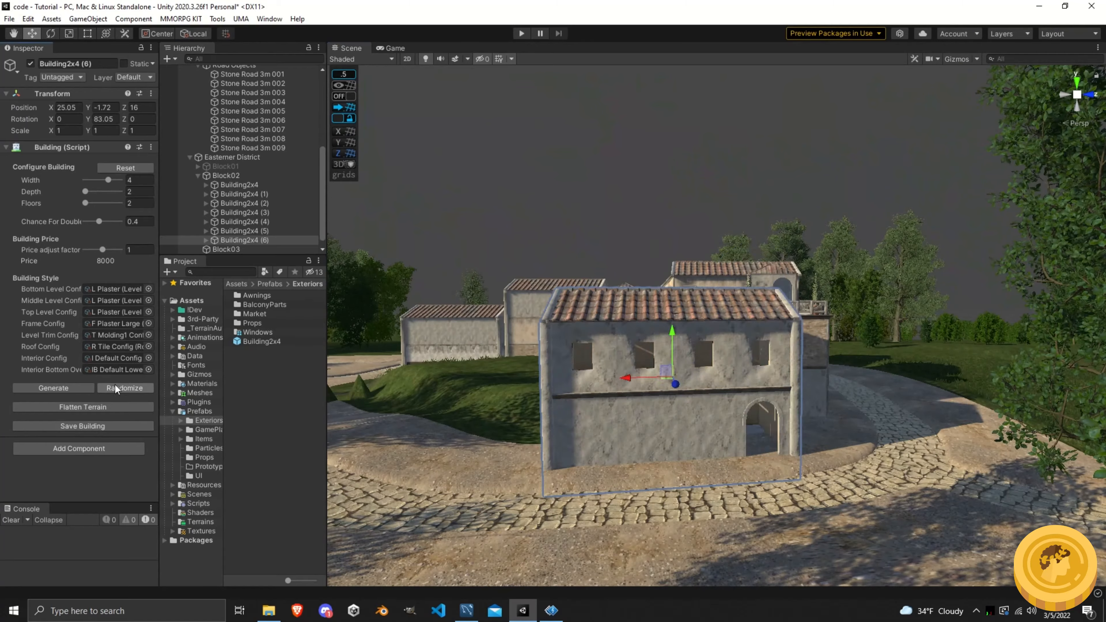
click(115, 385)
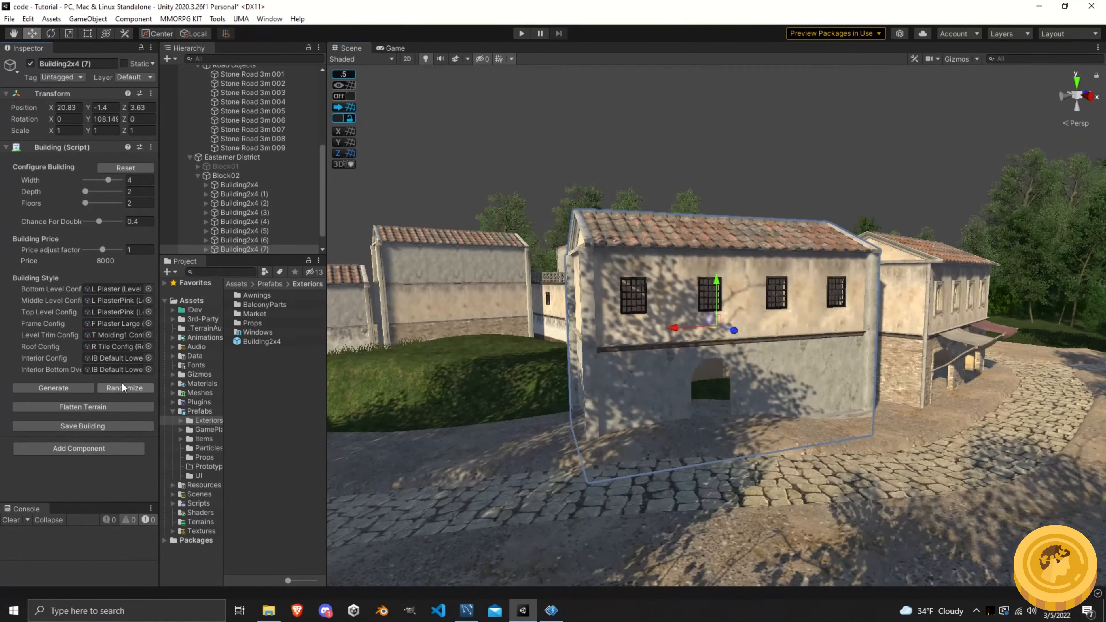
Randomize the style of the next 4-wide building on the curve and flatten the terrain beneath it
click(124, 387)
alt+drag(483, 380, 535, 380)
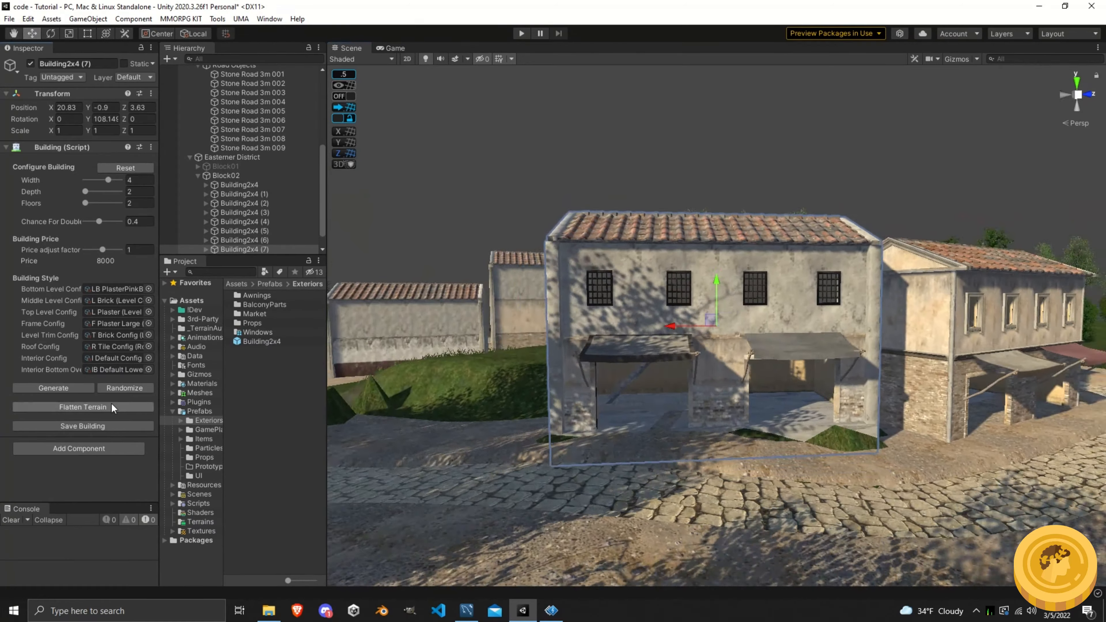
click(114, 407)
Shift the 4-wide building slightly, set its Floors to 3, and randomize and regenerate its look
drag(732, 332, 738, 348)
mouse_move(738, 347)
alt+mouse_down()
mouse_move(839, 306)
mouse_move(739, 329)
mouse_move(771, 348)
mouse_move(740, 349)
alt+mouse_up()
scroll(740, 329, down, 3)
click(124, 387)
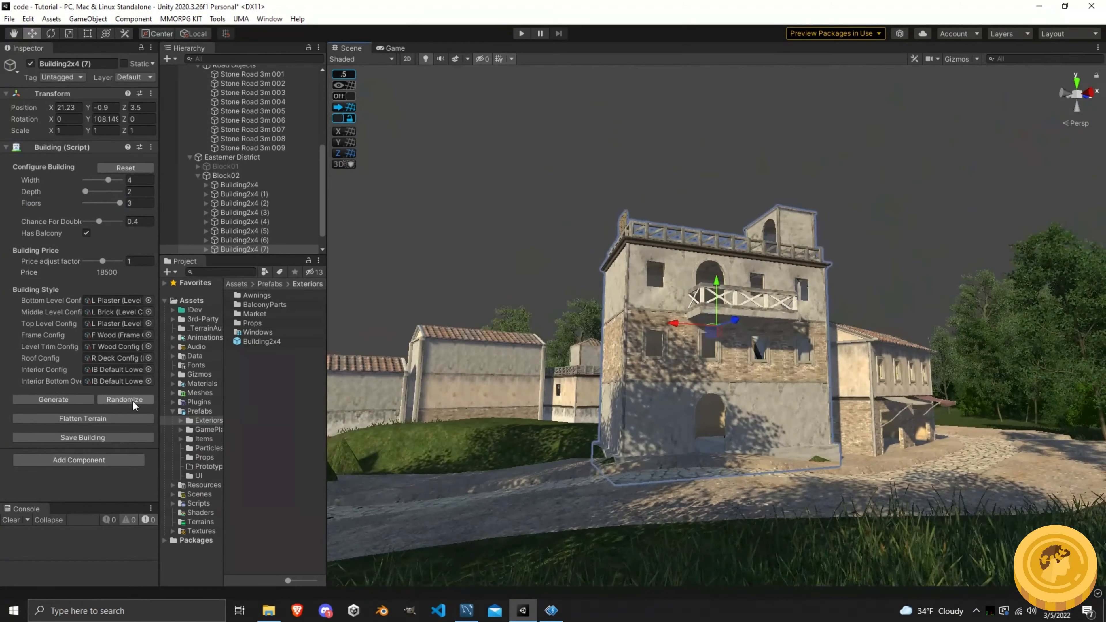
click(76, 399)
click(63, 401)
Duplicate the three-floor building and place the copy beside it along the curve, turned to about 129° on Y
alt+drag(618, 279, 634, 412)
scroll(645, 294, down, 3)
alt+drag(645, 293, 602, 379)
key(ctrl+d)
key(w)
drag(604, 370, 562, 362)
alt+drag(562, 362, 575, 353)
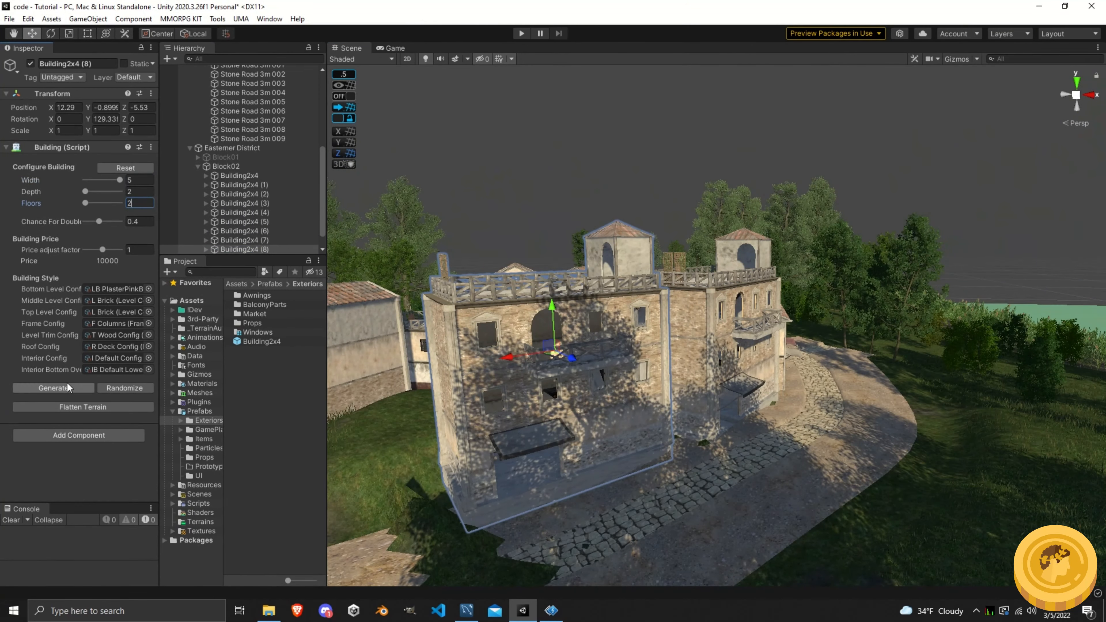
Generate the building on the curve with Width 5, Depth 2 and Floors 2, and randomize its style
click(53, 387)
alt+drag(452, 383, 337, 372)
click(124, 387)
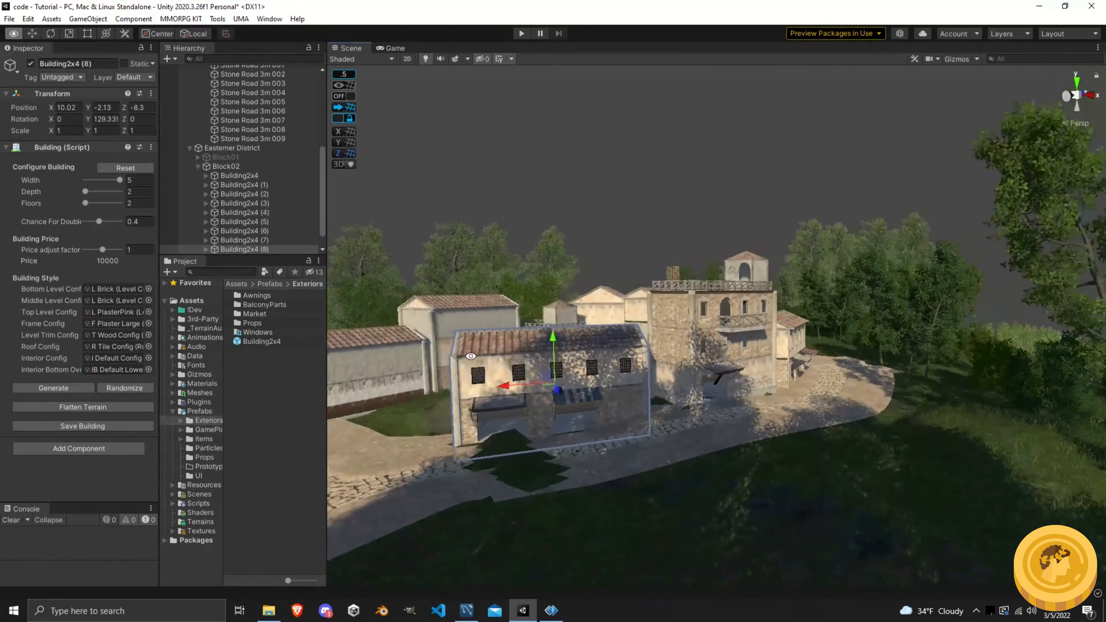
Duplicate the 5-wide building, place the copy in the block's remaining gap turned to about 180° on Y, and set its Width to 4
alt+drag(470, 356, 878, 344)
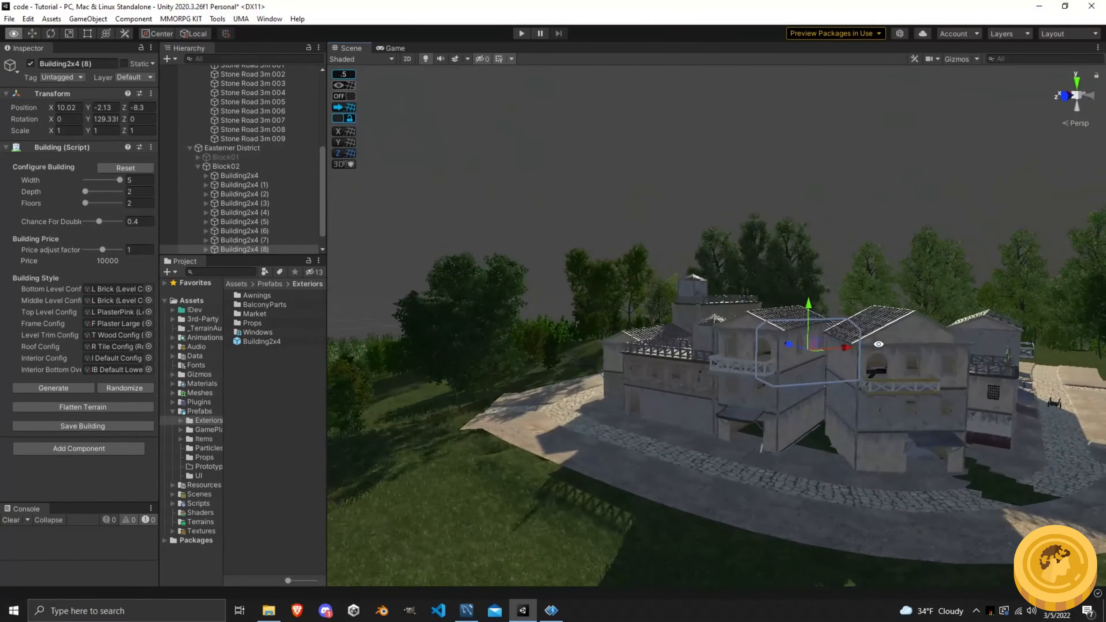
click(888, 400)
click(124, 399)
alt+drag(574, 306, 409, 331)
click(206, 185)
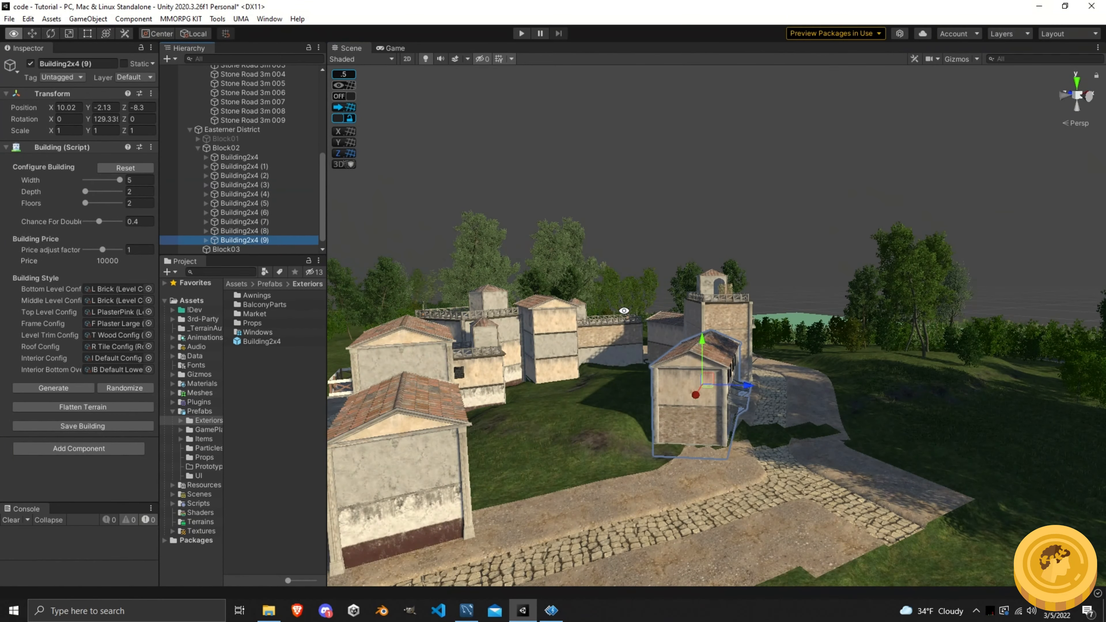
alt+drag(627, 314, 601, 327)
drag(708, 386, 558, 433)
drag(120, 180, 109, 180)
click(84, 388)
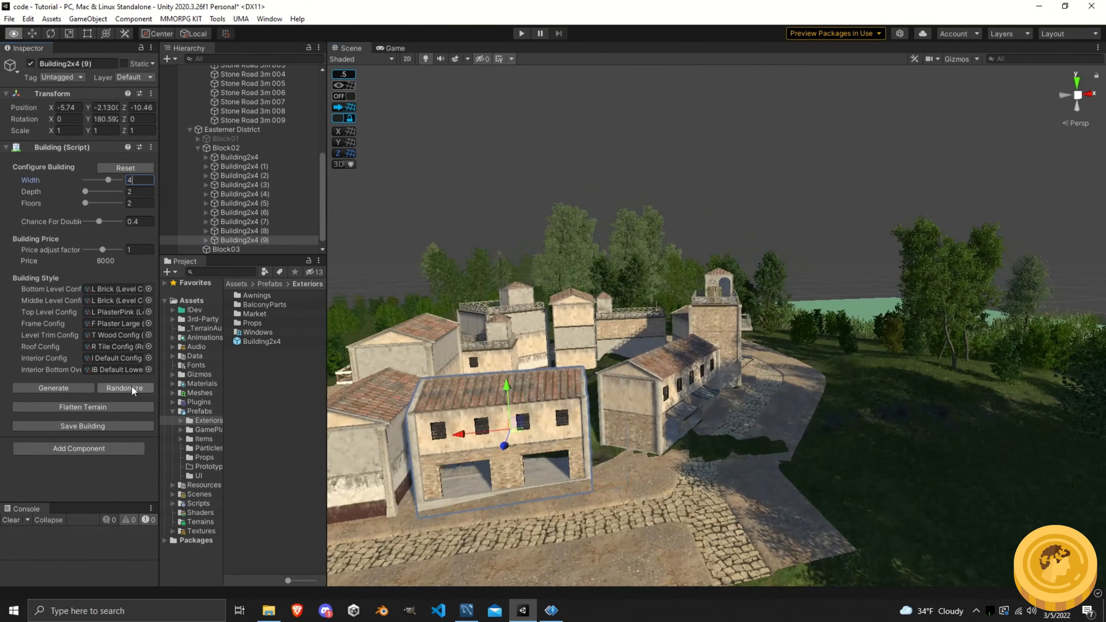
Shift the new 4-wide building to about X -5.34, lower it to about Y -2.44, and randomize its style
drag(487, 422, 496, 420)
drag(539, 375, 538, 390)
alt+drag(539, 390, 365, 429)
click(124, 388)
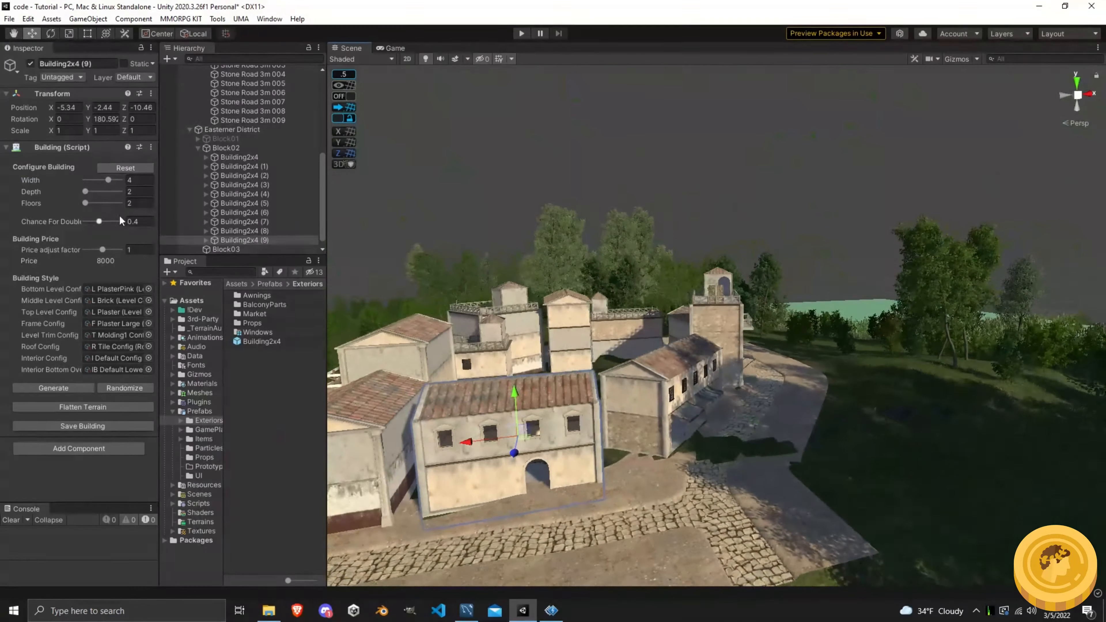
Reactivate Block01, and hide Block02 and the Easterner District to expose the terrain
click(30, 64)
alt+drag(467, 305, 696, 284)
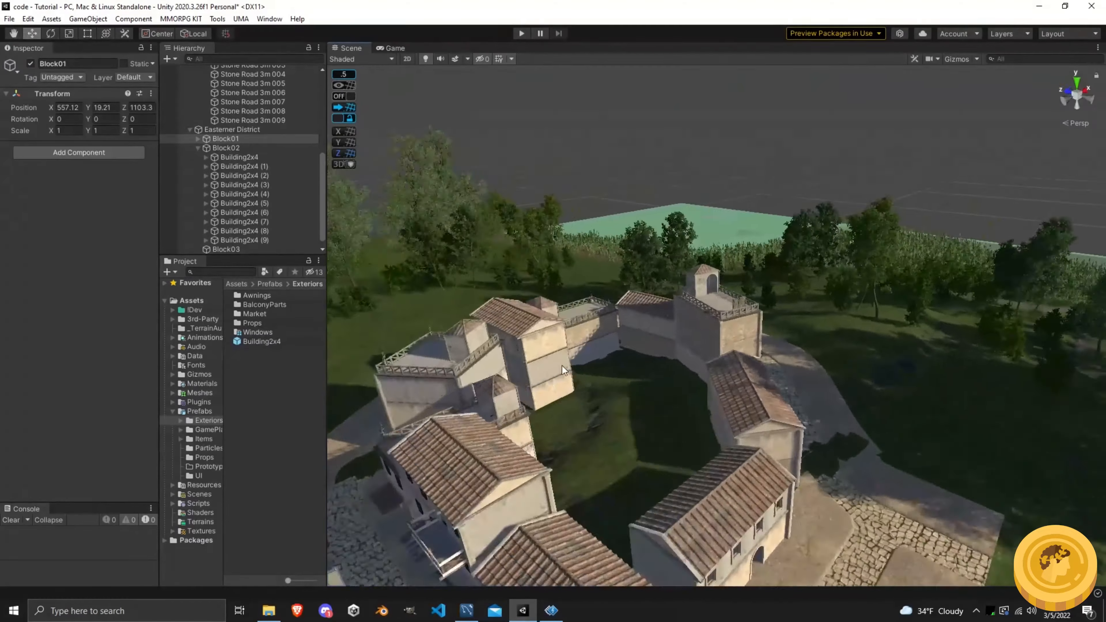
alt+drag(562, 366, 443, 305)
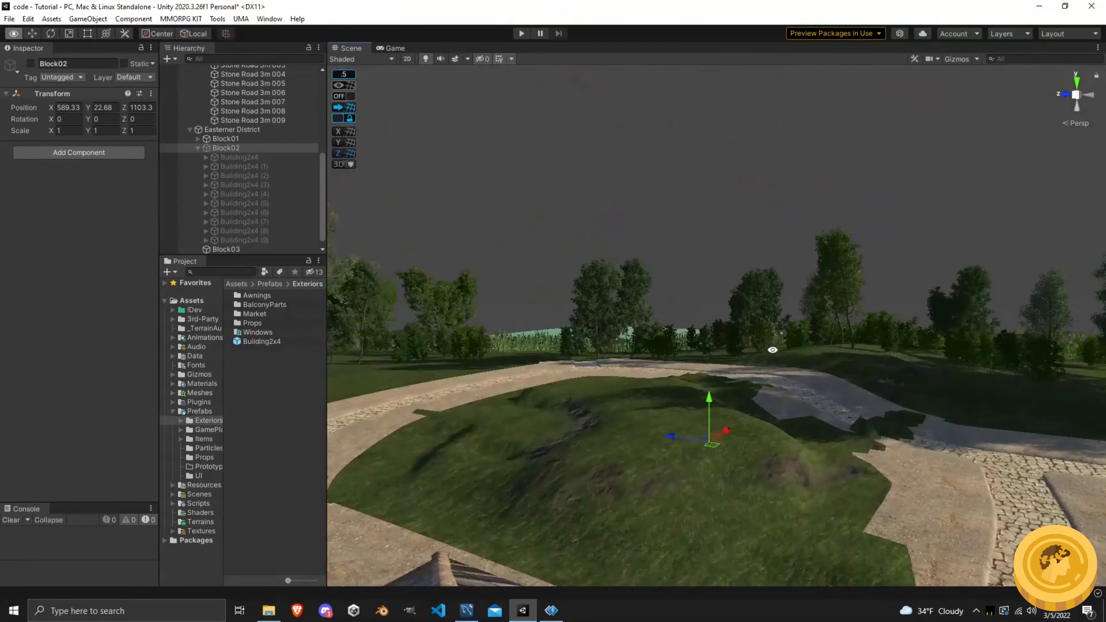
alt+drag(773, 350, 659, 350)
click(30, 64)
click(231, 130)
click(31, 63)
Open the Road Network's build settings, and switch the swamp terrain to the Smooth Height tool
click(245, 113)
scroll(245, 114, up, 6)
click(227, 152)
scroll(108, 313, down, 2)
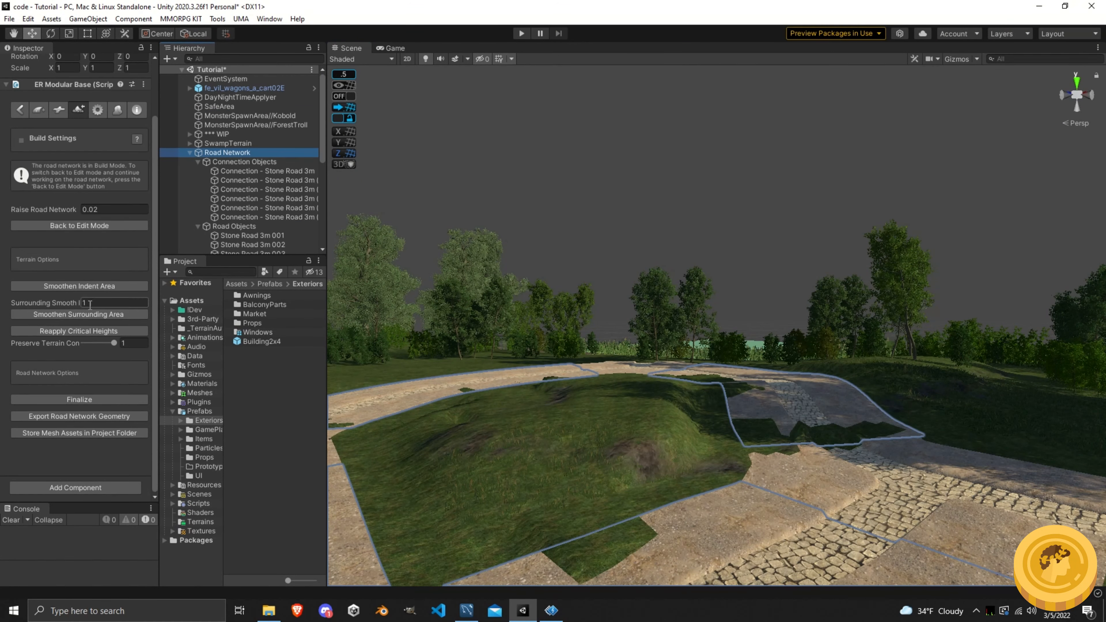
click(190, 143)
click(218, 153)
click(54, 237)
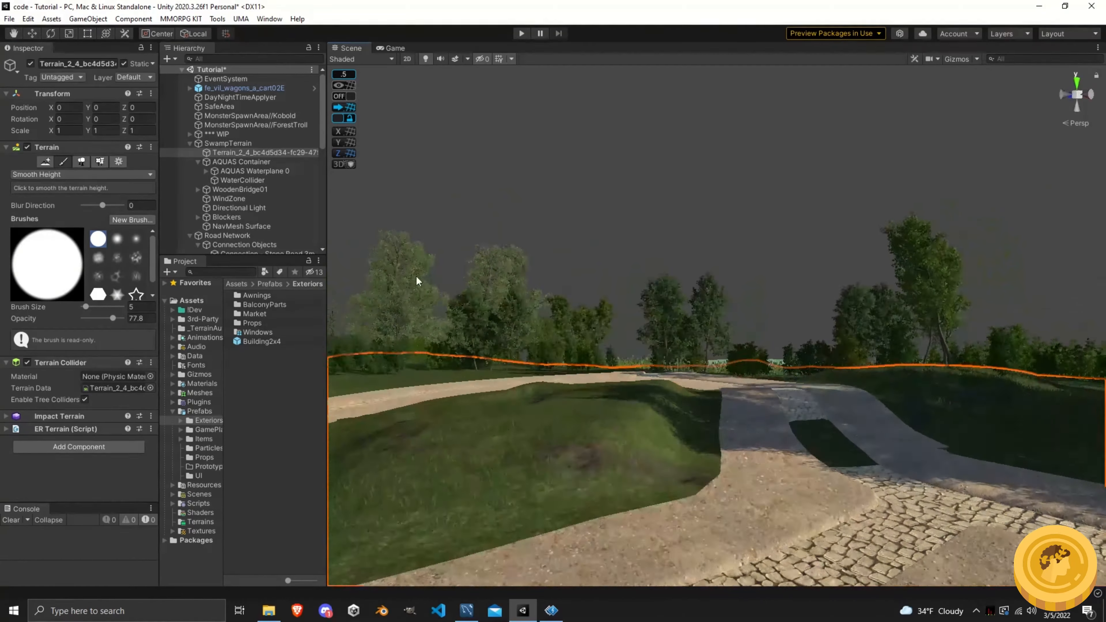
Switch the terrain brush to Raise or Lower Terrain with Opacity 23
click(83, 174)
click(44, 183)
drag(113, 319, 110, 322)
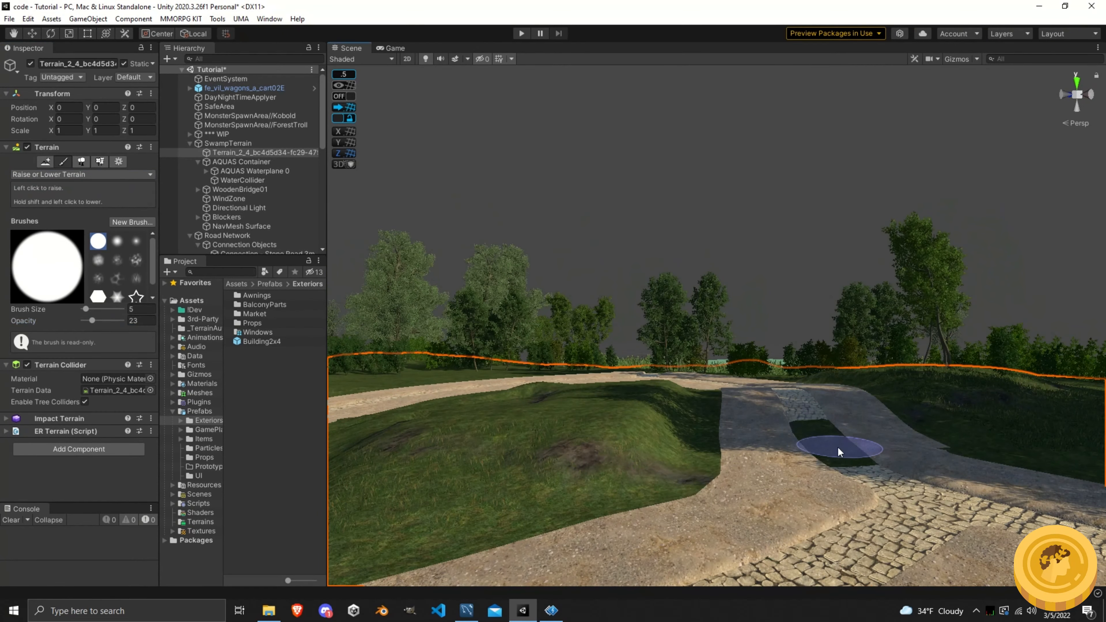
Paint the NewLayer dirt texture onto the grass along the inner edge of the road loop
mouse_move(413, 463)
alt+mouse_down()
mouse_move(726, 509)
mouse_move(676, 390)
mouse_move(652, 457)
mouse_move(609, 462)
alt+mouse_up()
click(65, 174)
click(61, 215)
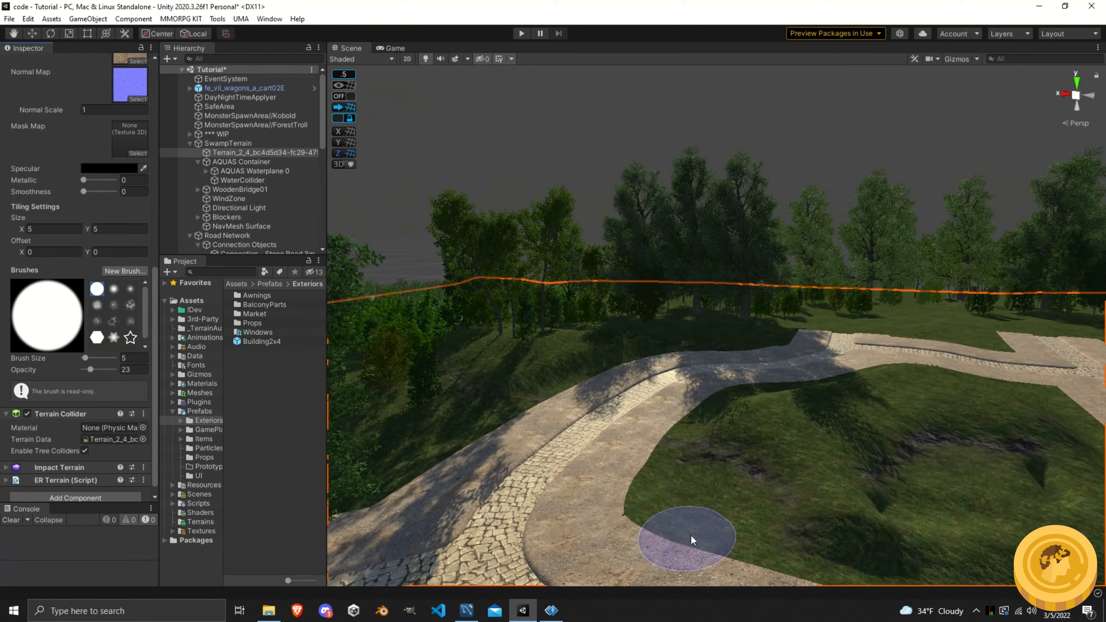
drag(691, 538, 658, 425)
Show the Easterner District buildings to check the painted ground around and between them, and hide them again
scroll(235, 193, down, 9)
click(200, 159)
key(alt+shift+a)
mouse_move(696, 349)
alt+mouse_down()
mouse_move(536, 392)
mouse_move(731, 424)
mouse_move(664, 438)
alt+mouse_up()
scroll(244, 152, up, 7)
click(235, 117)
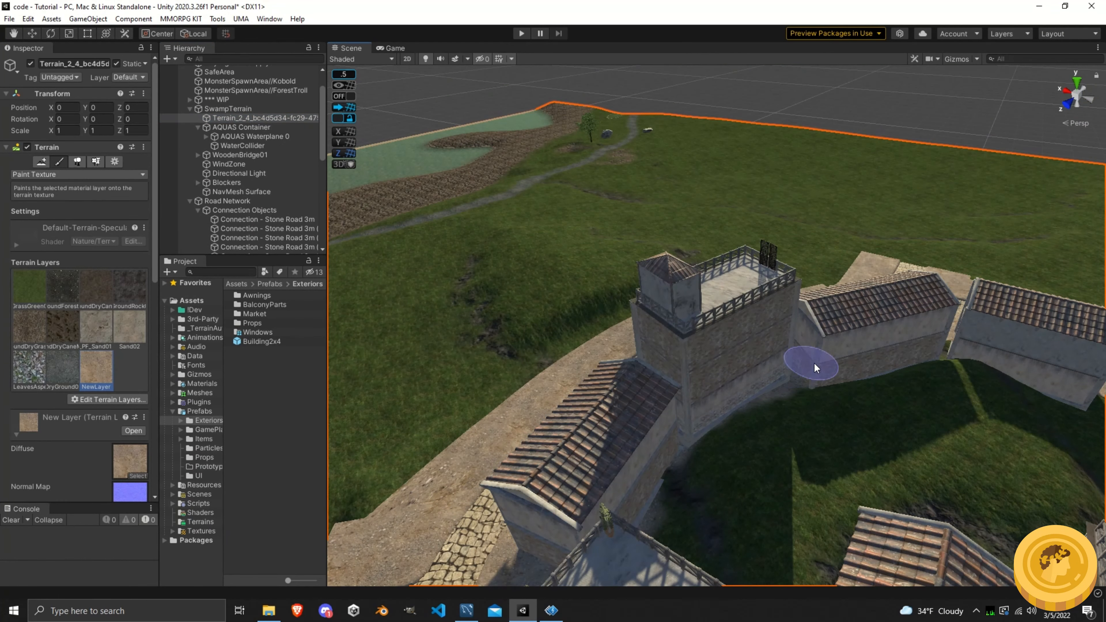
alt+drag(816, 368, 581, 525)
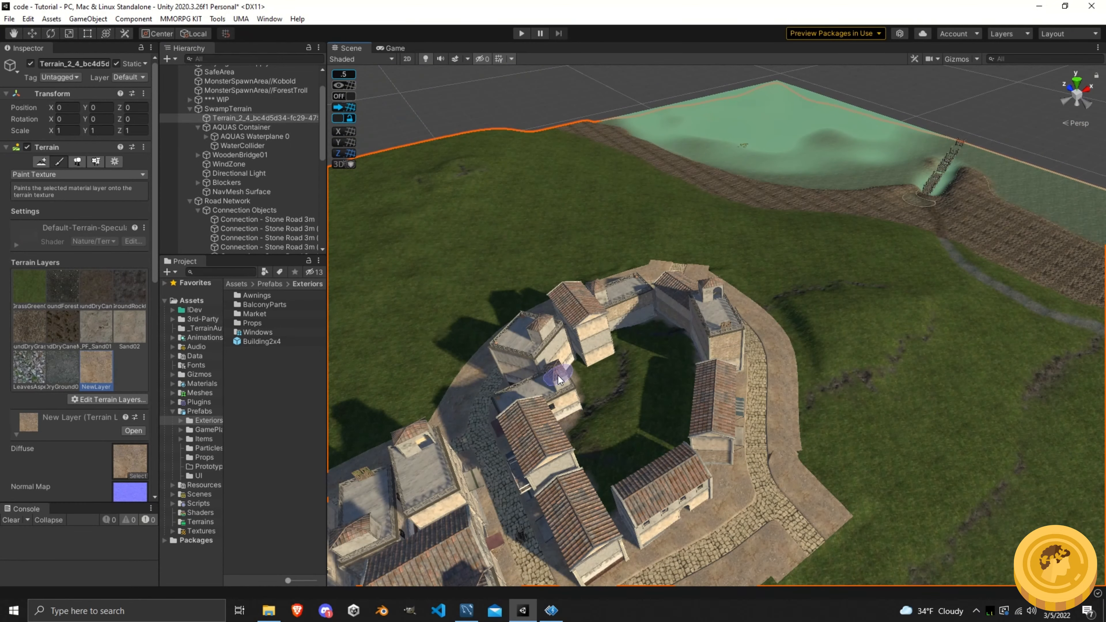
scroll(237, 183, down, 6)
click(235, 230)
key(alt+shift+a)
Reselect the swamp terrain and set up detail painting with the green grass and a slightly larger brush
mouse_move(492, 566)
alt+mouse_down()
mouse_move(587, 481)
mouse_move(715, 523)
mouse_move(763, 496)
mouse_move(641, 346)
alt+mouse_up()
scroll(244, 166, up, 7)
click(228, 143)
click(244, 152)
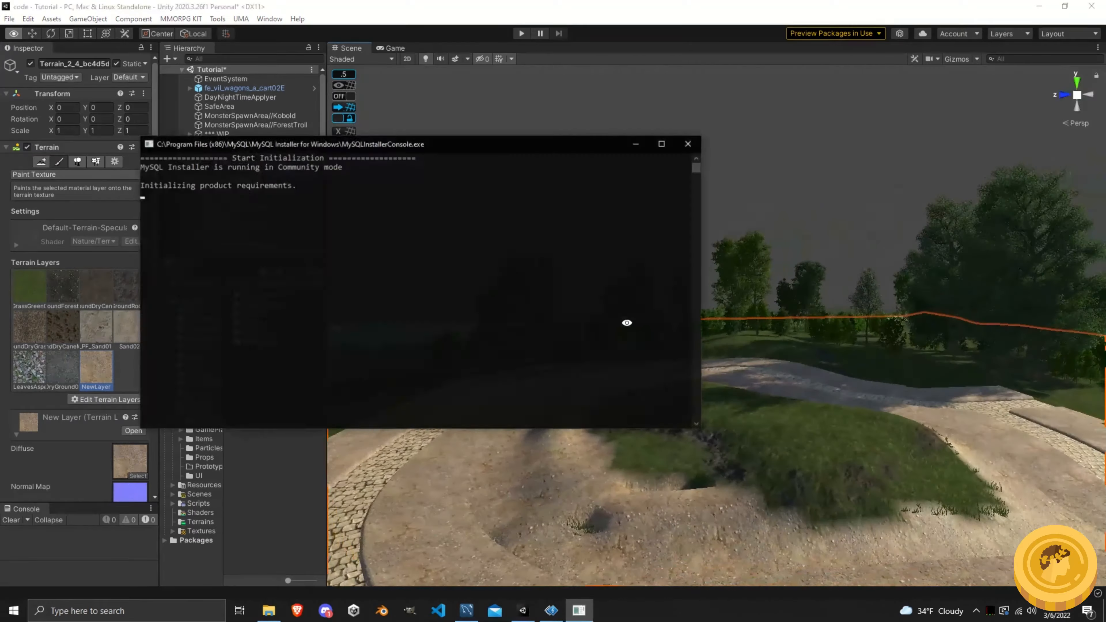
click(96, 162)
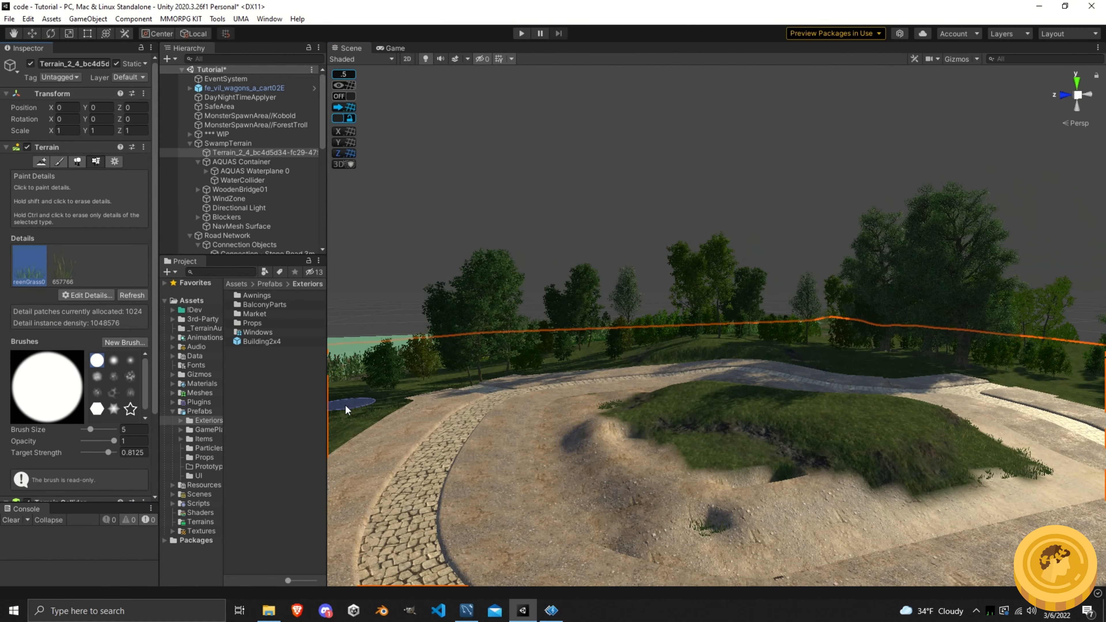
drag(94, 429, 96, 430)
mouse_move(1036, 519)
alt+mouse_down()
mouse_move(930, 528)
mouse_move(782, 491)
alt+mouse_up()
Switch the terrain brush to Set Height for the ground inside the road loop, and switch it to Raise or Lower Terrain
click(41, 162)
click(81, 174)
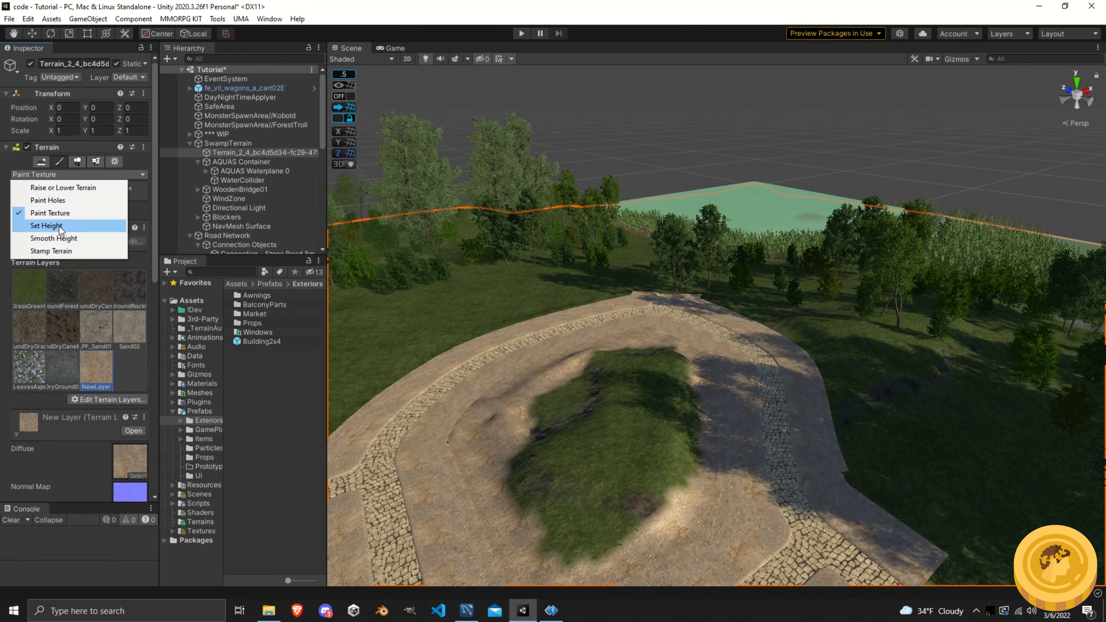
click(59, 226)
alt+drag(634, 556, 686, 526)
click(81, 174)
click(48, 183)
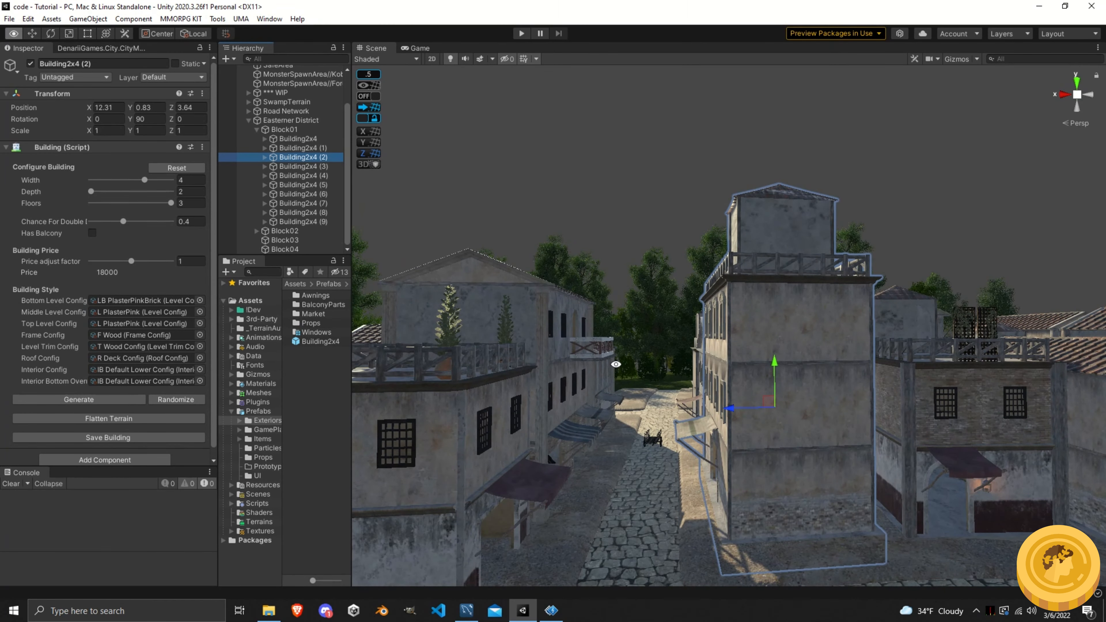
Switch to MySQL Workbench and query the phoenaria.buildings table
mouse_move(615, 364)
alt+mouse_down()
mouse_move(696, 338)
mouse_move(519, 360)
mouse_move(426, 431)
mouse_move(632, 355)
alt+mouse_up()
key(alt+Tab)
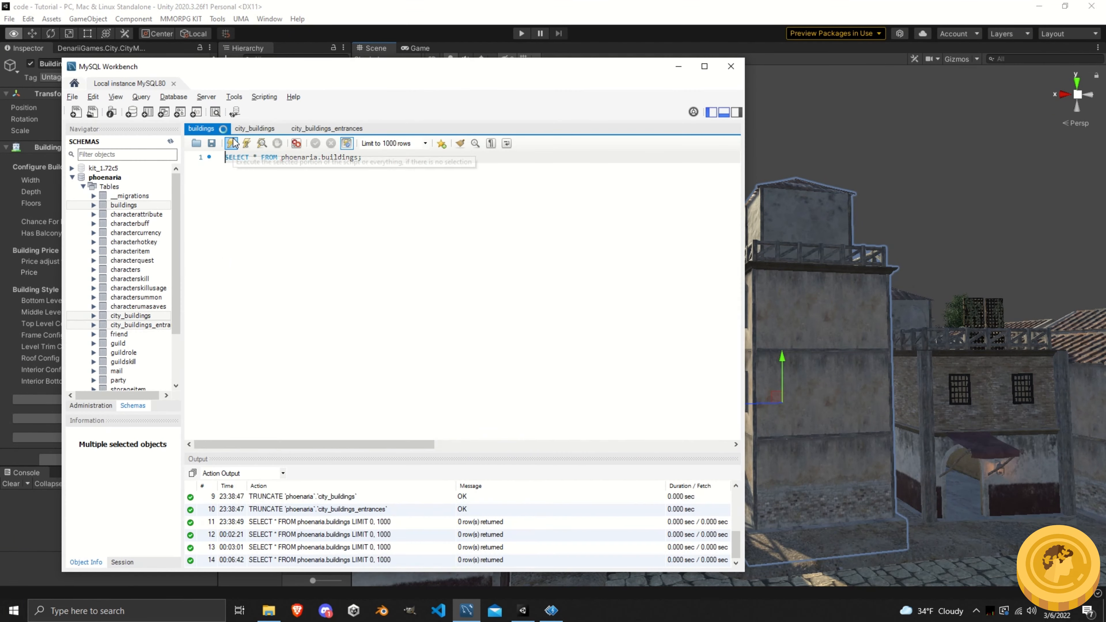
click(234, 147)
key(alt+Tab)
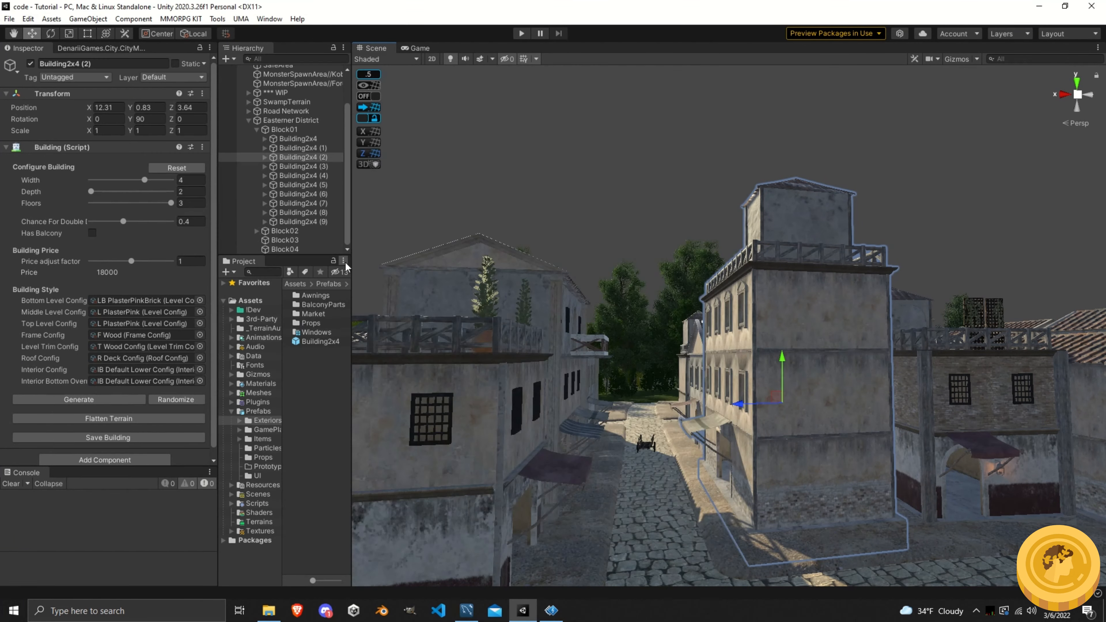
Save Block01's Building2x4 (2) to the database and query the buildings table again in MySQL Workbench
click(107, 437)
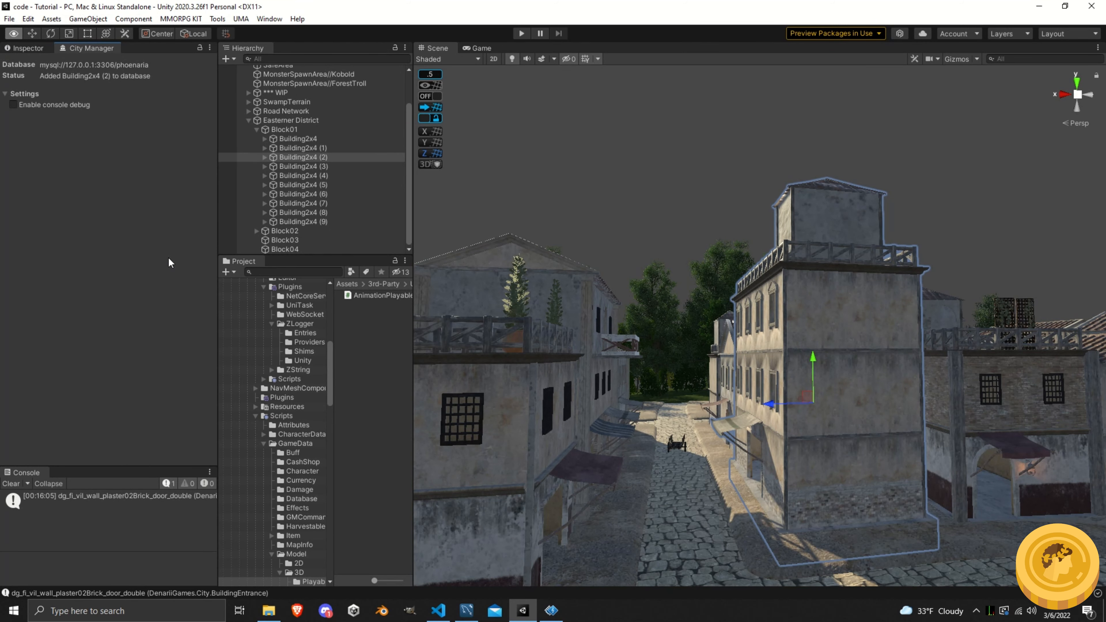
key(alt+Tab)
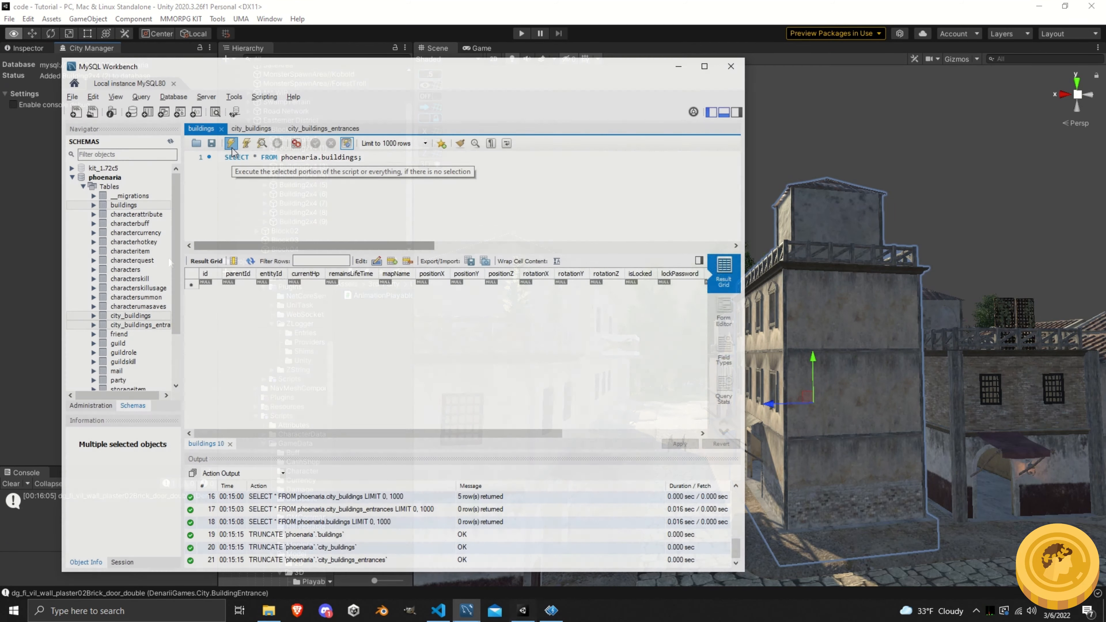
click(232, 145)
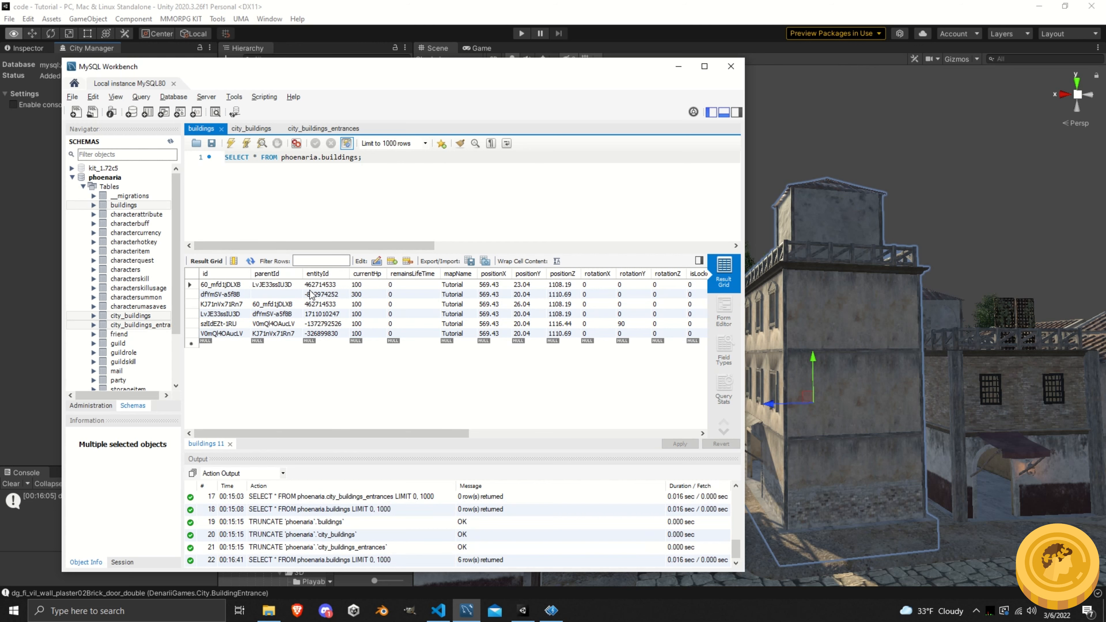
Narrow the side panels in Unity, build the PC standalone game, and start its Server shortcut from the win64 folder
key(alt+Tab)
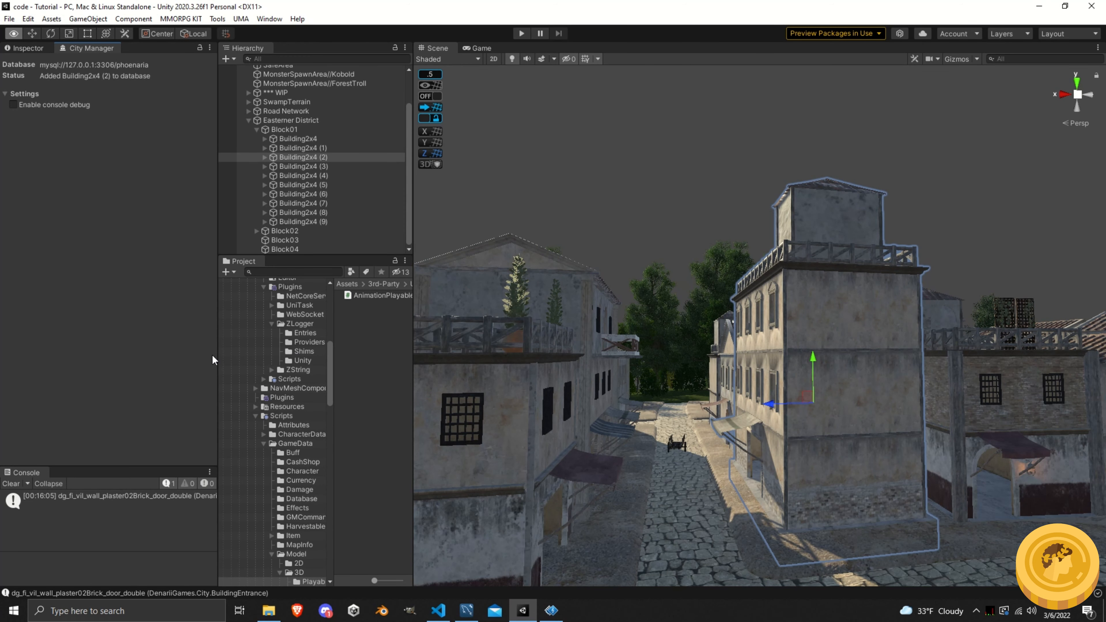
drag(215, 354, 145, 355)
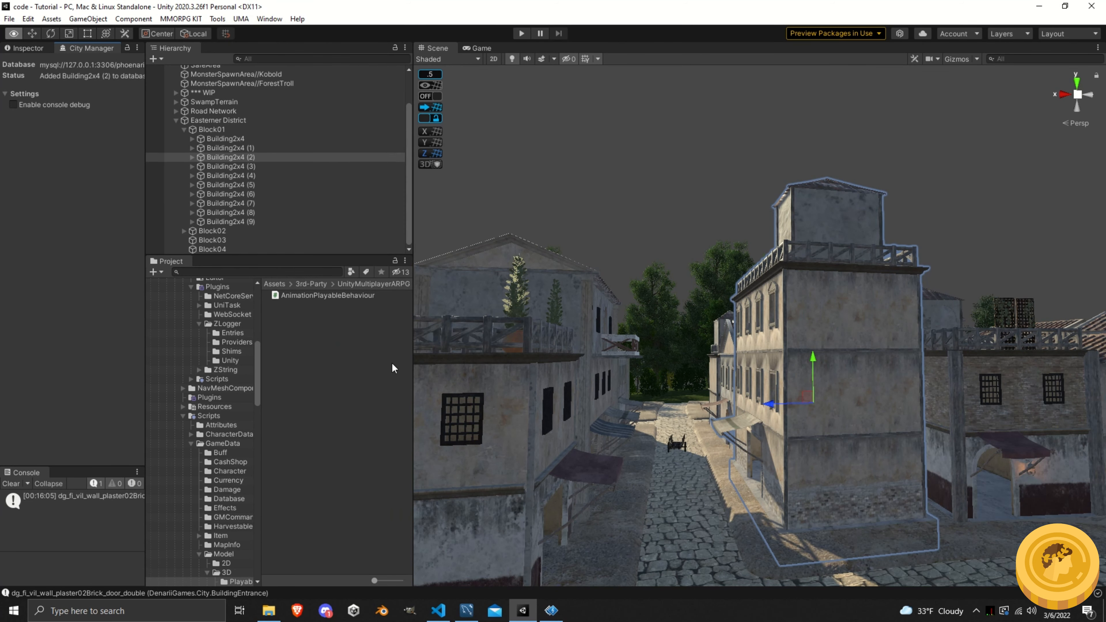
drag(411, 358, 343, 358)
click(9, 18)
click(61, 162)
click(661, 498)
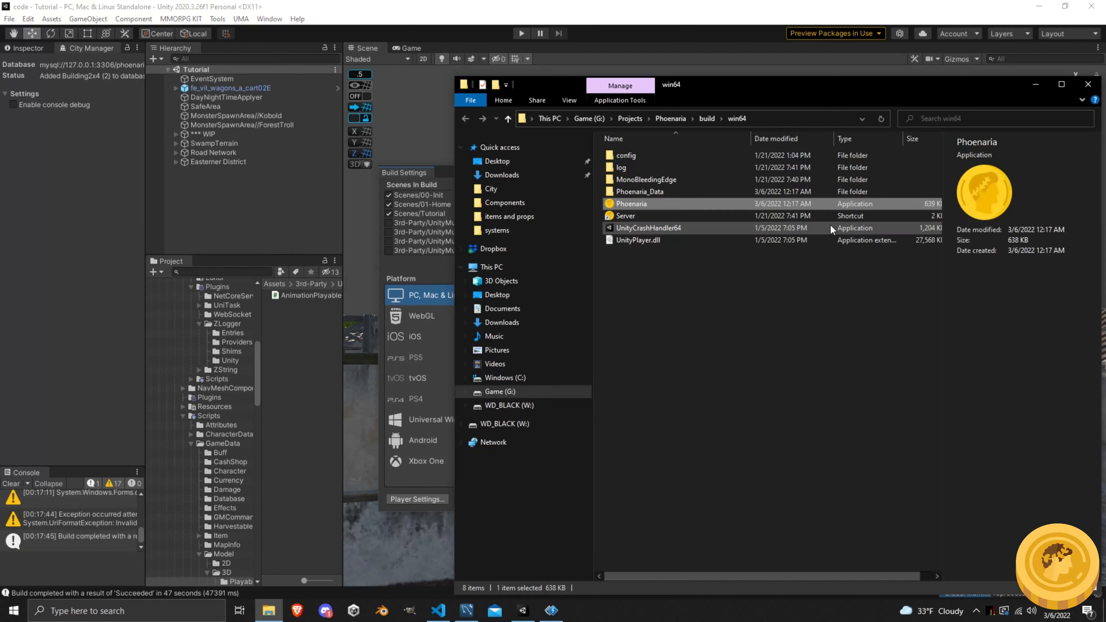
double_click(637, 216)
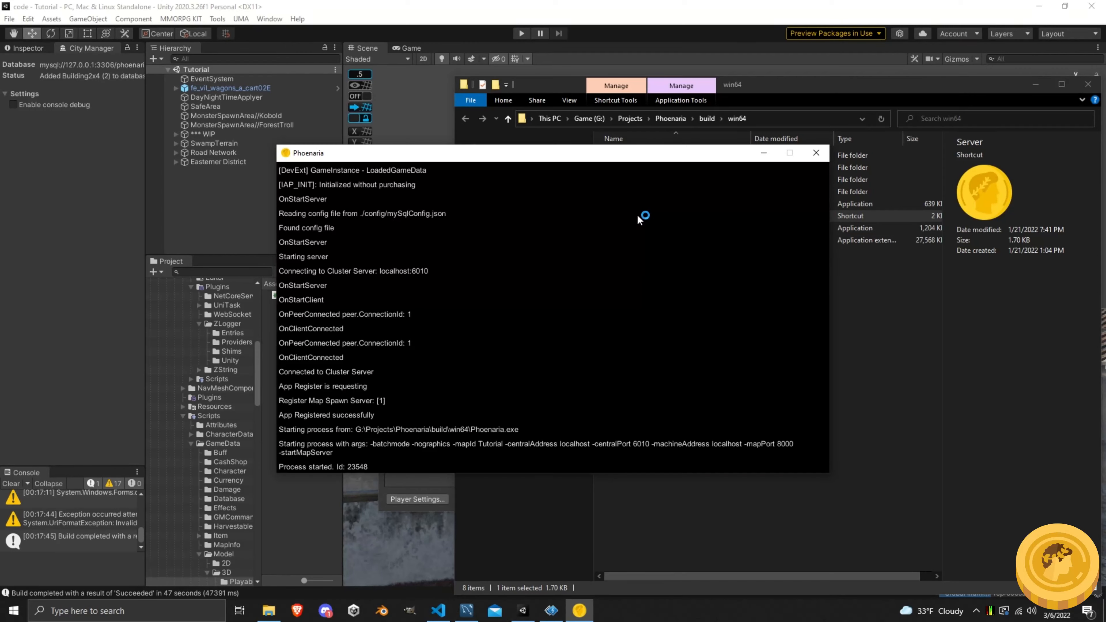
Open the 01-Home scene, run it in play mode, and connect to the Local Server
click(460, 36)
scroll(185, 543, down, 15)
click(186, 358)
double_click(314, 322)
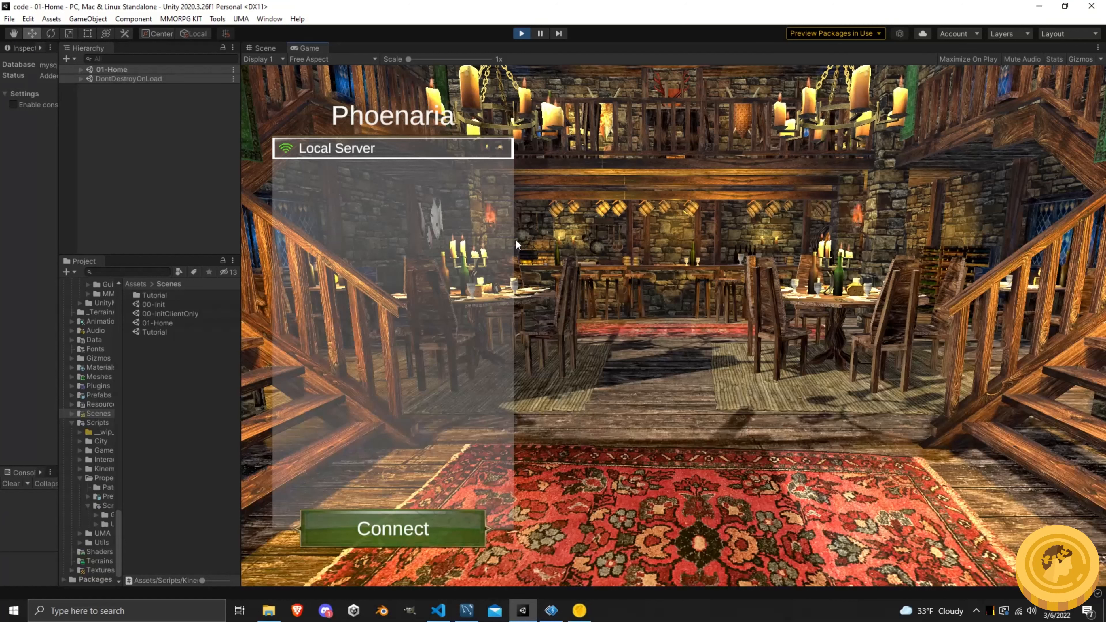
click(414, 525)
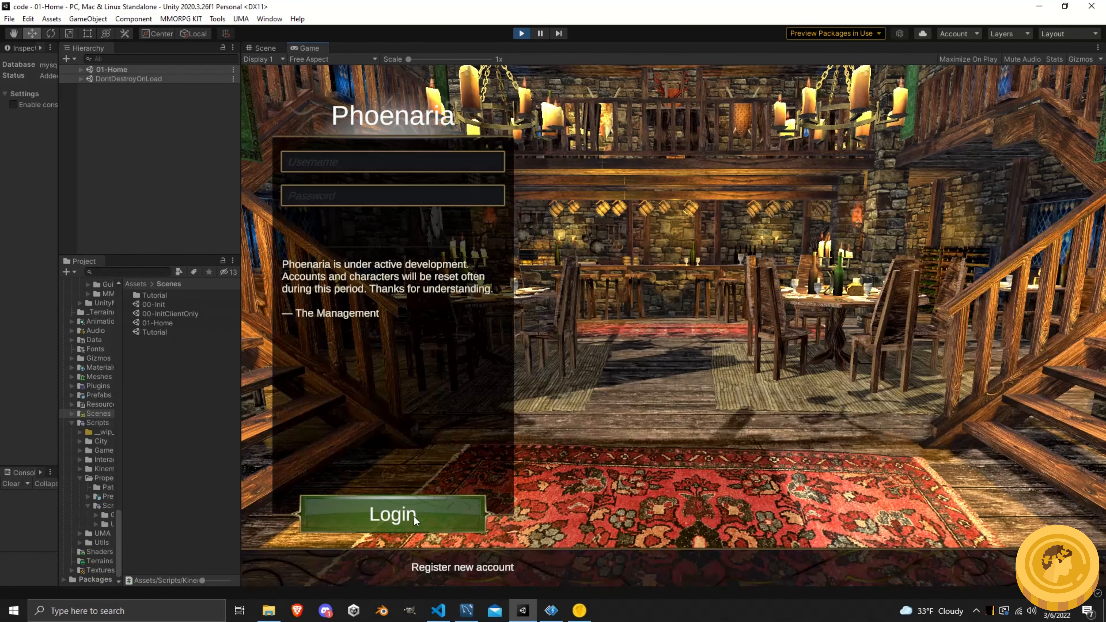
Log in to the game with the account username and password
click(442, 168)
text(Den)
click(402, 196)
text(*********)
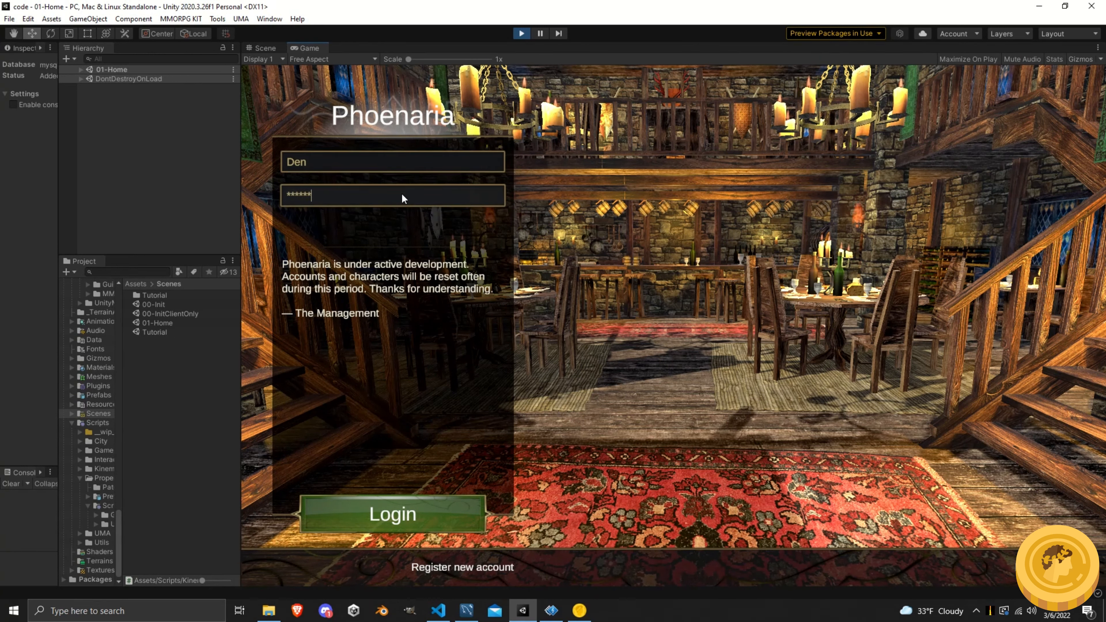
click(416, 504)
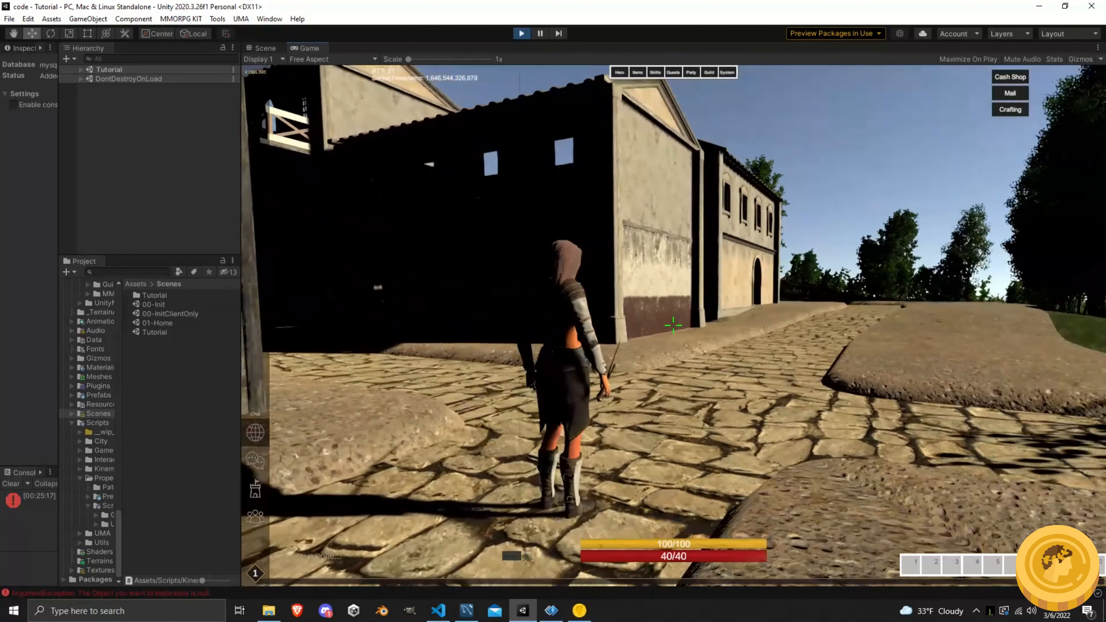
Run the character through the streets to the for-sale building and interact with its building sign
key(w)
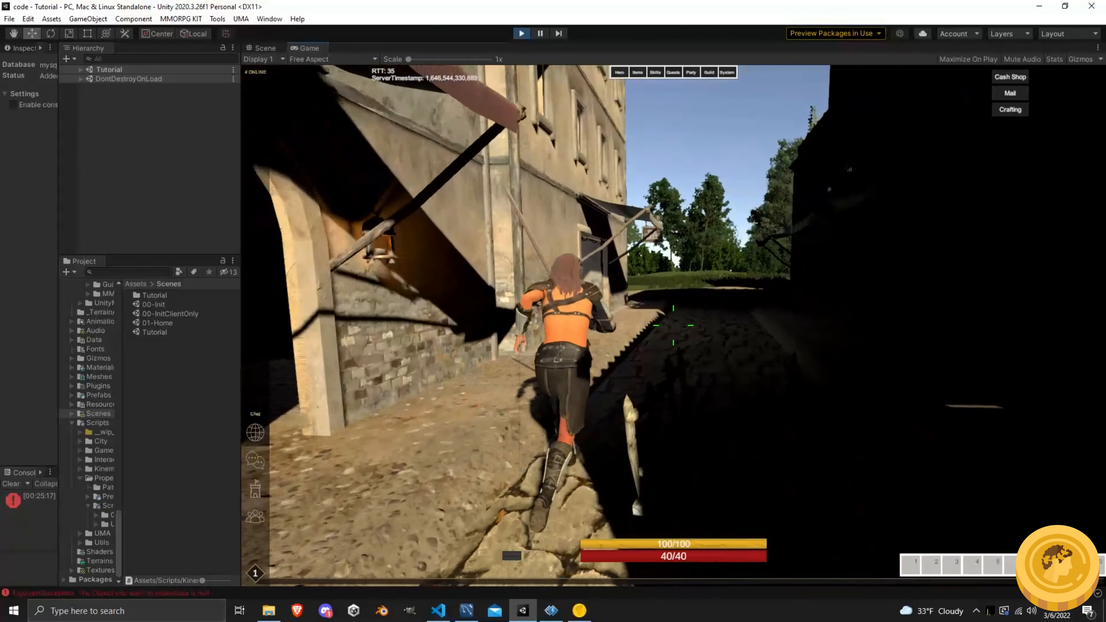
key(Return)
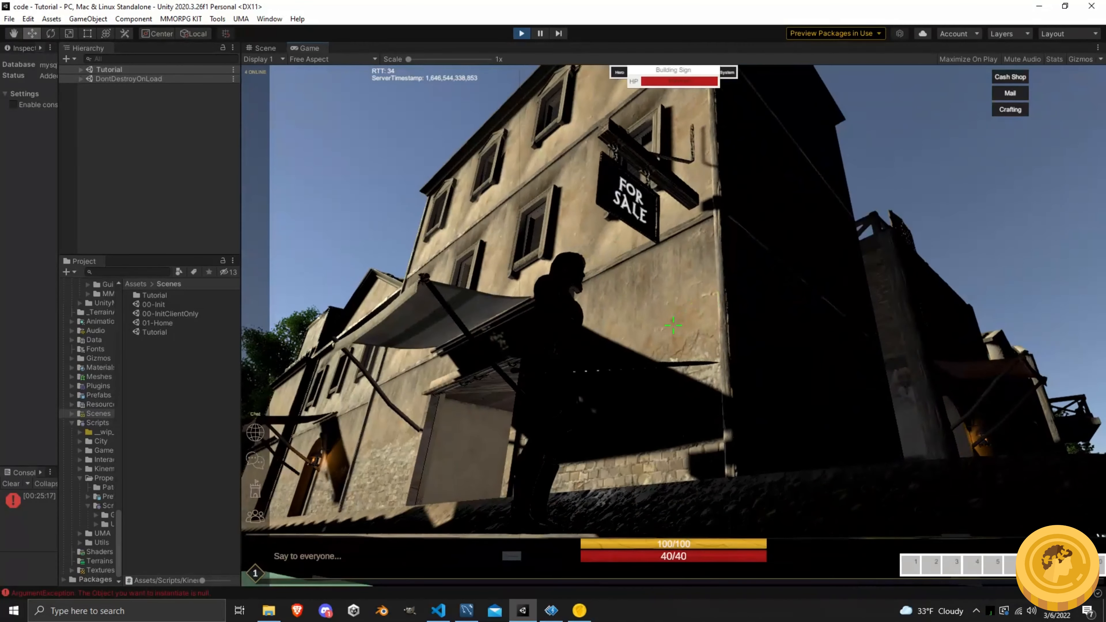
key(e)
click(671, 366)
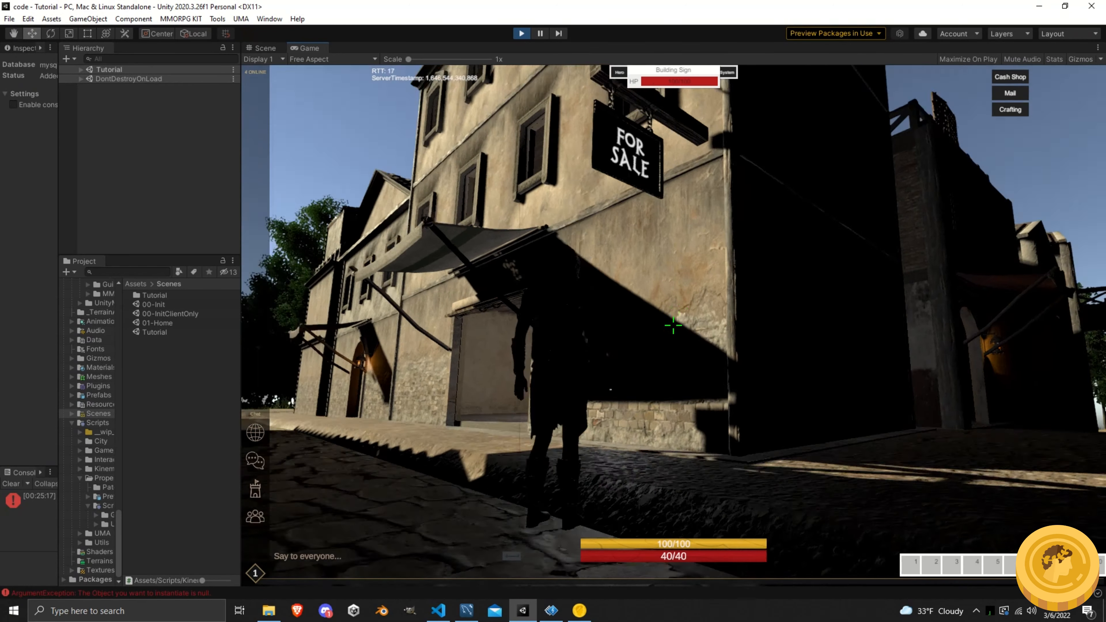
Move the character to the building's shop door and jump through the opening into the shop
key(w)
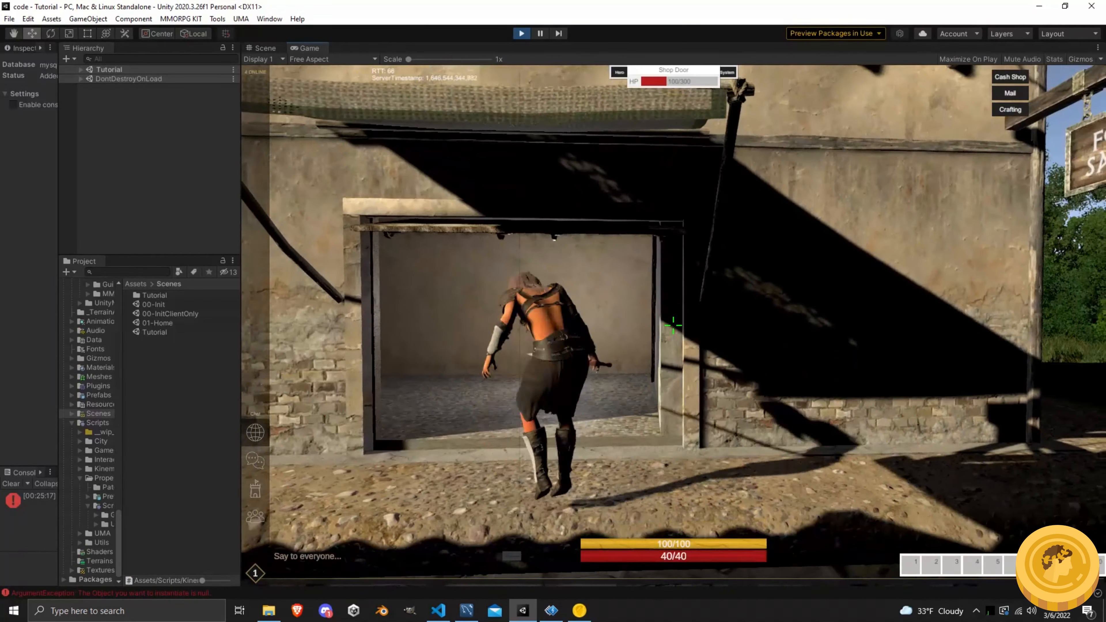
key(w)
key(space)
key(w)
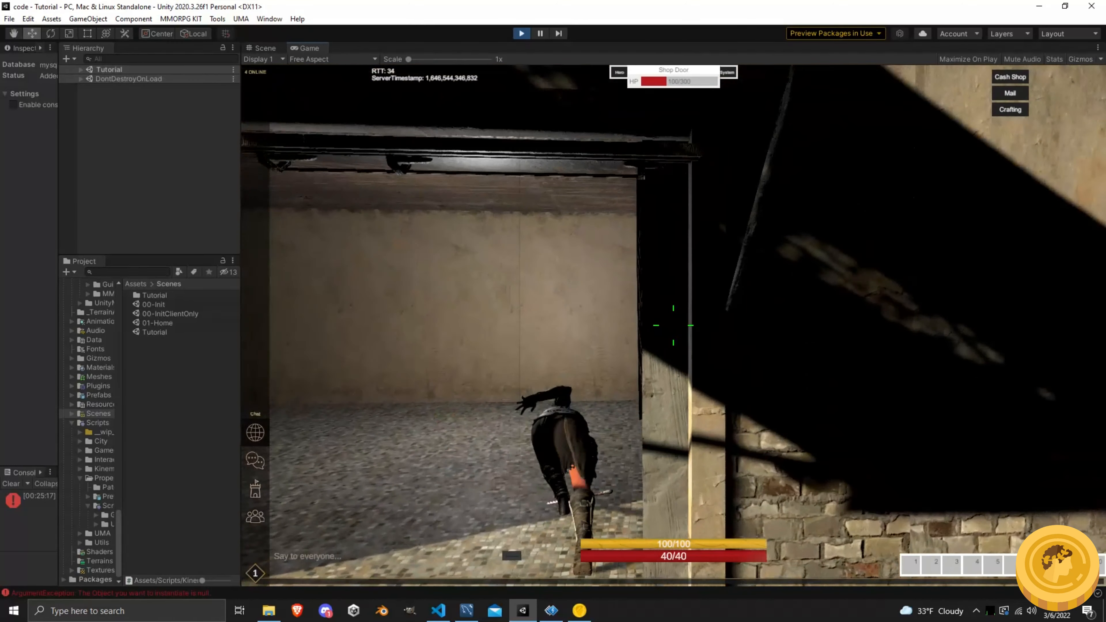
Move the character through the shop to the interior staircase and climb through the building to its fenced rooftop terrace
key(w)
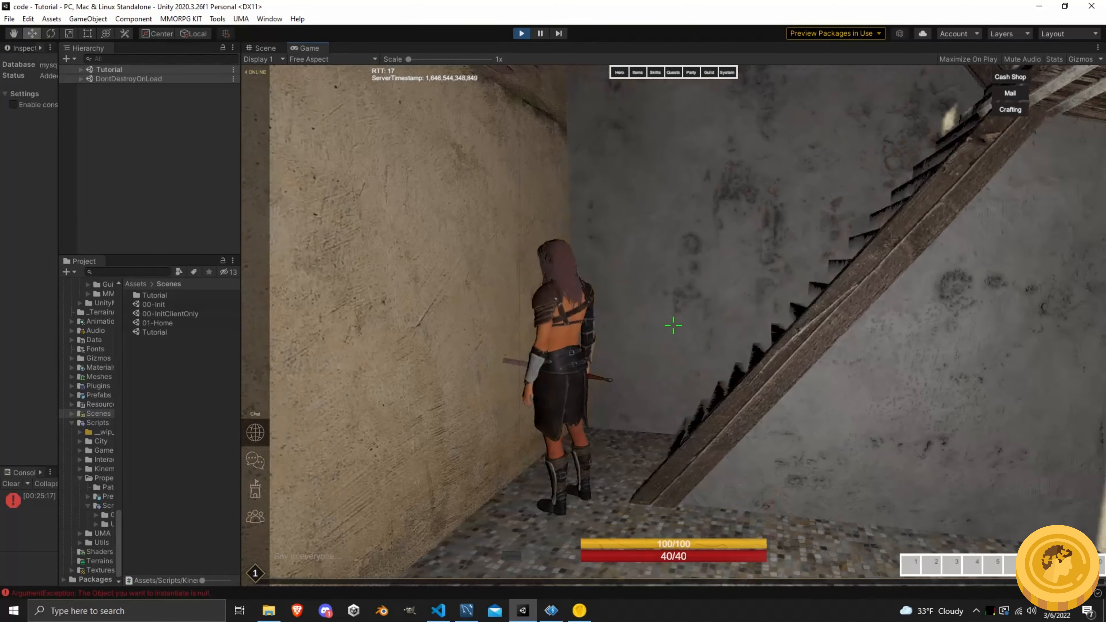
key(w)
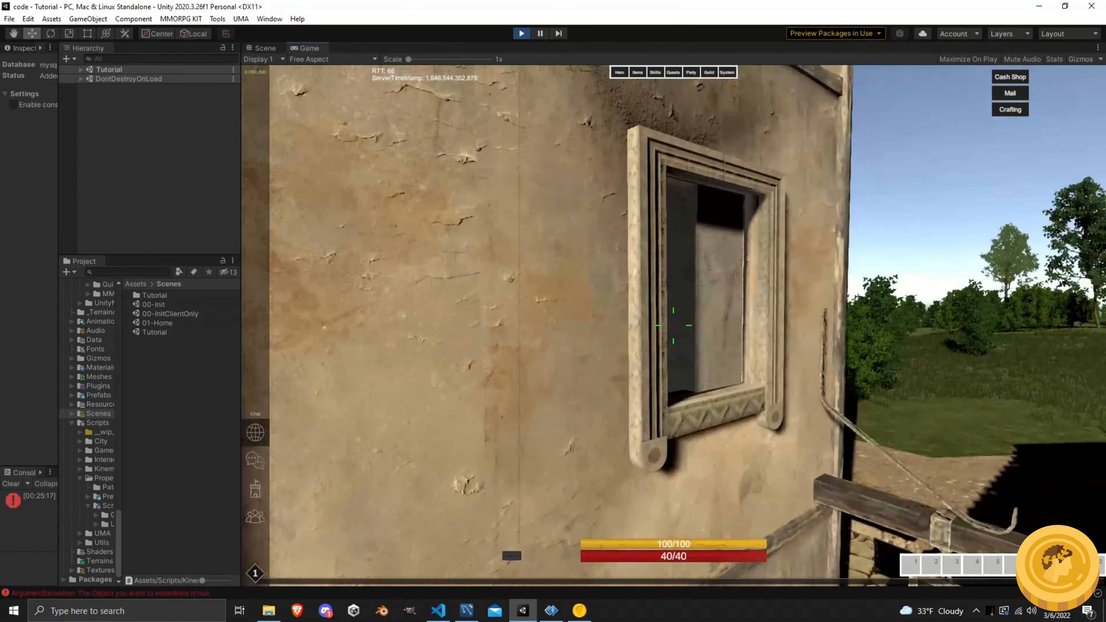
key(w)
key(w)
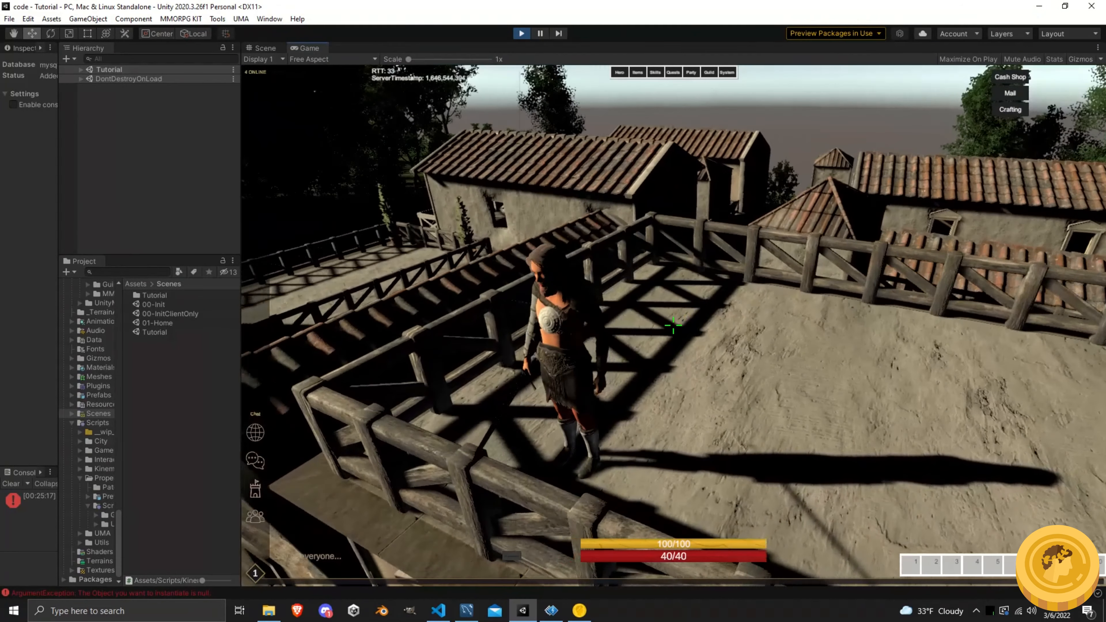
Run the character across the rooftop terrace, jump over the fence and cross the tiled roof to the neighbouring terrace
key(w)
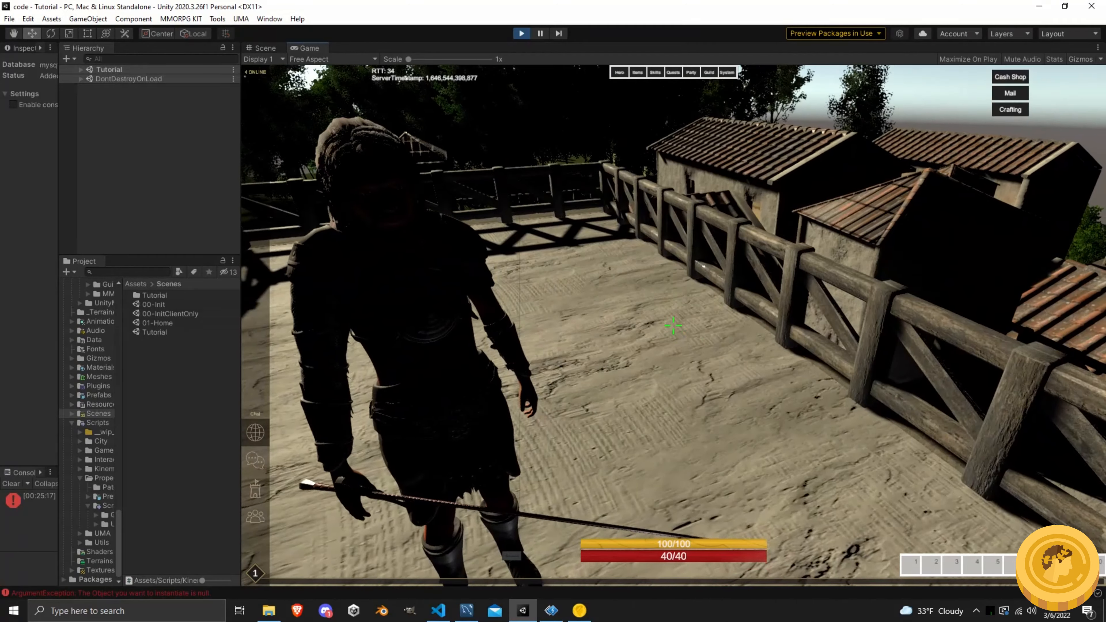
key(w)
key(space)
key(w)
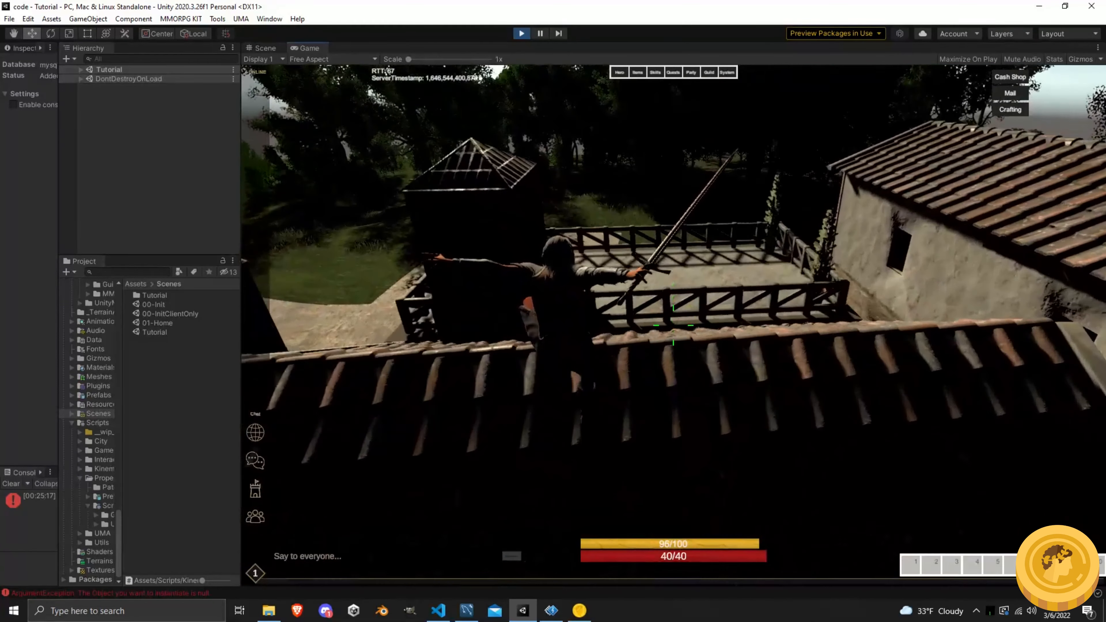
key(w)
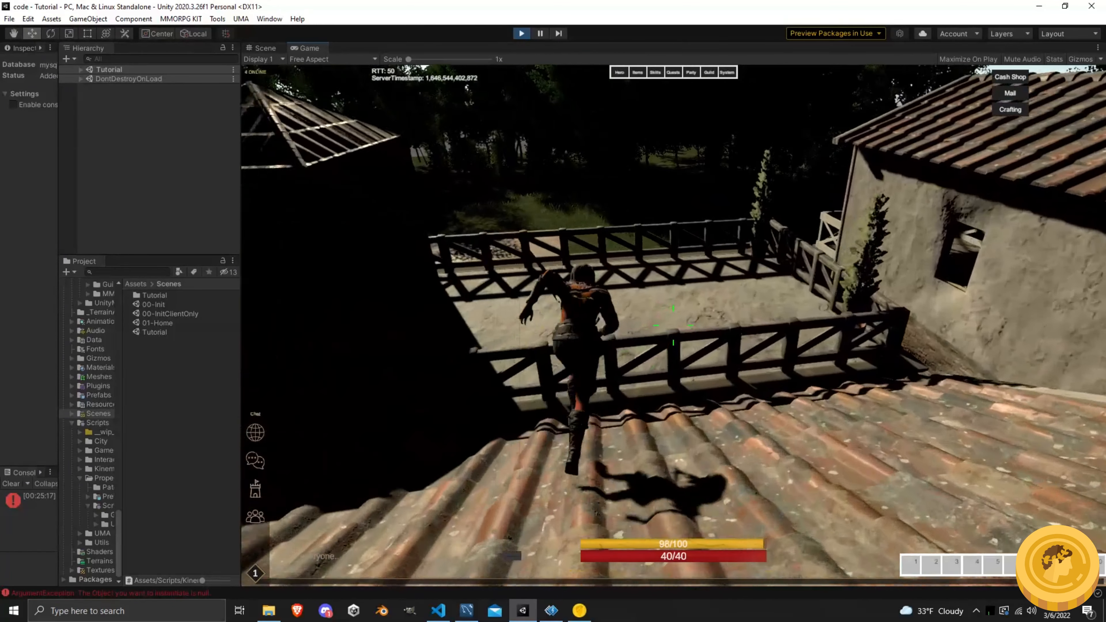
key(w)
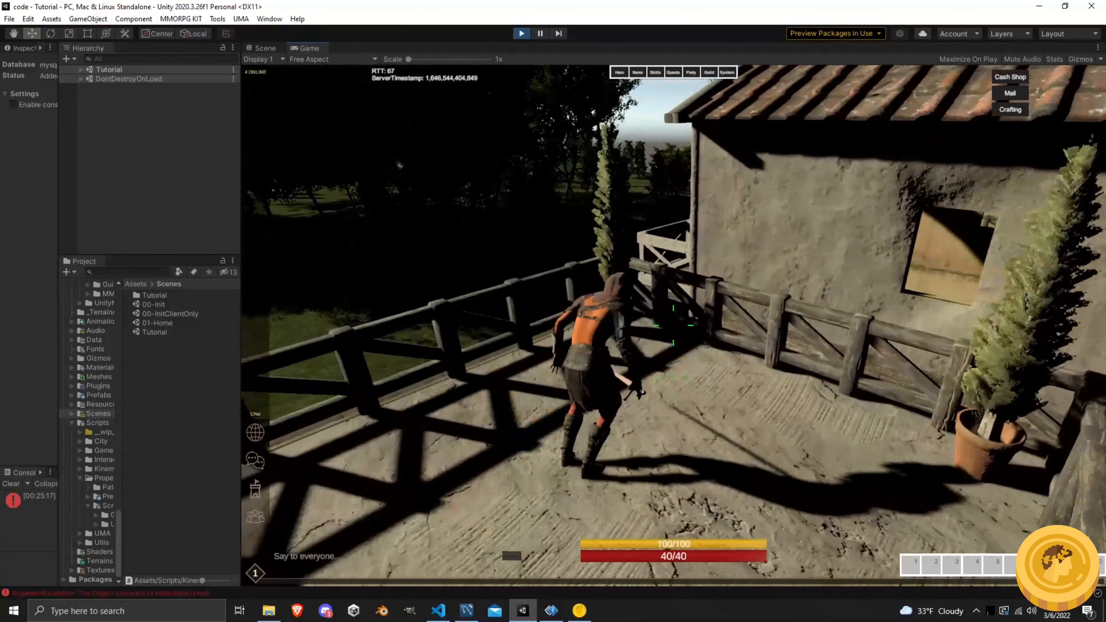
Move the character along the wooden balcony and back down to the street, and open the game menu
key(w)
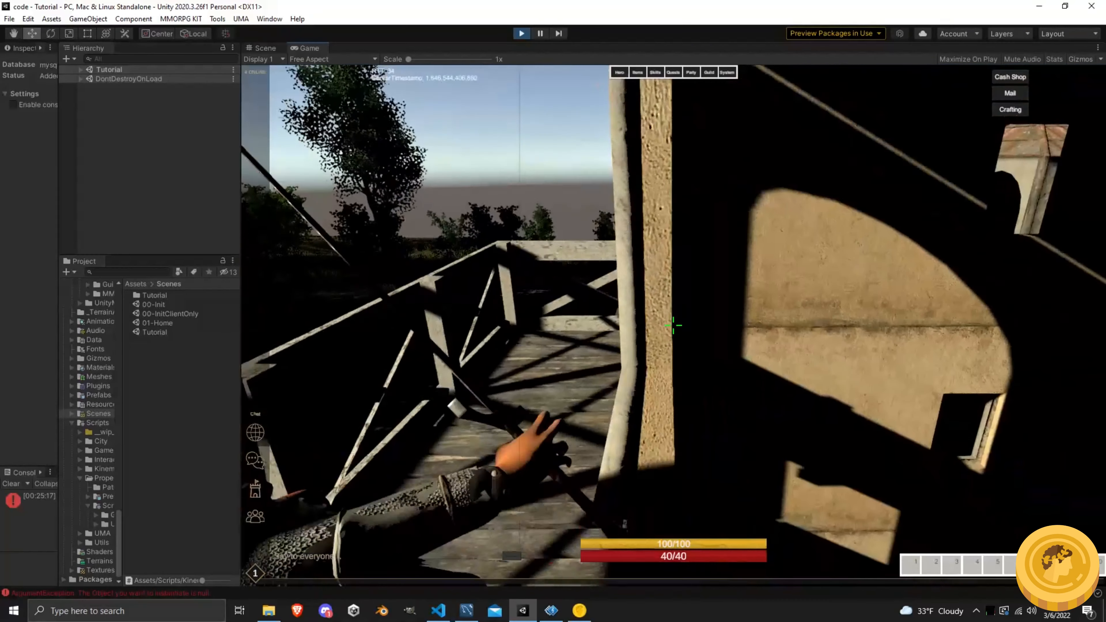
key(s)
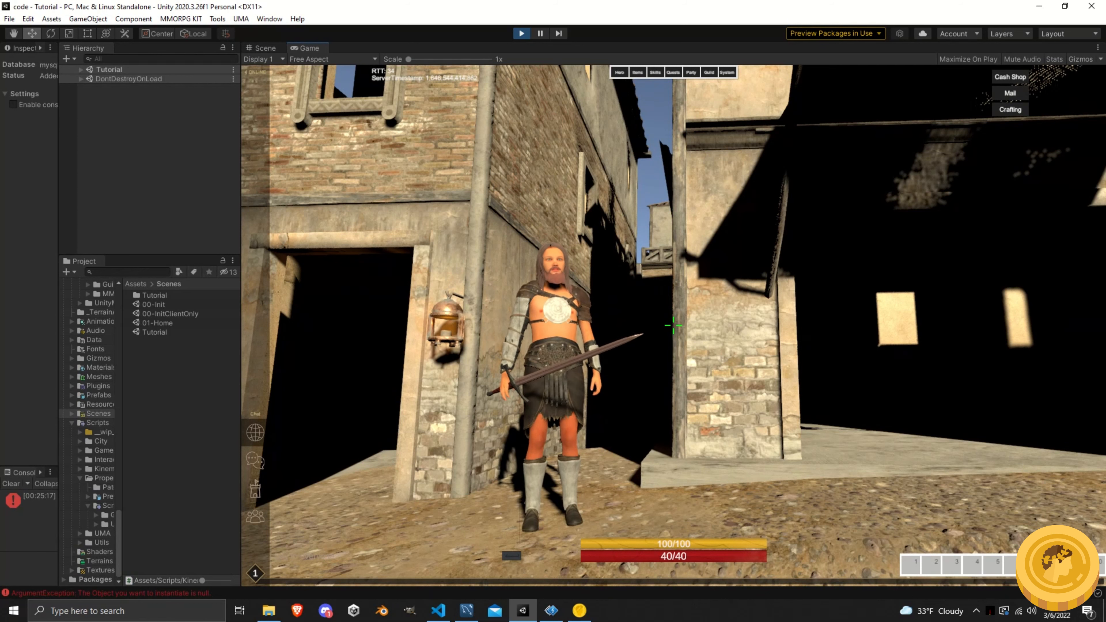
key(Escape)
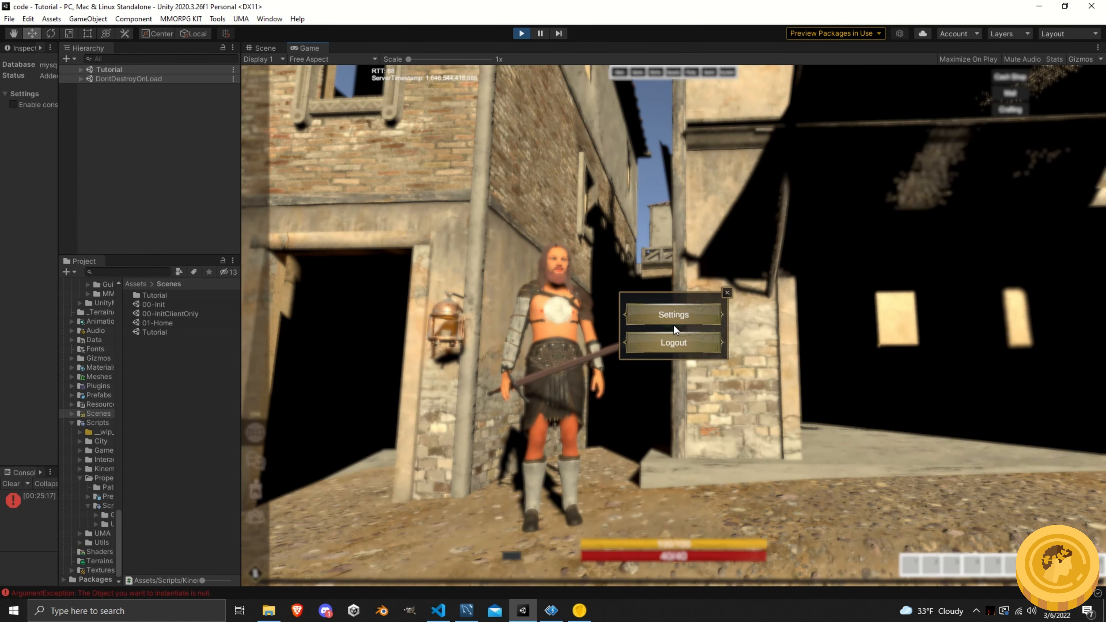